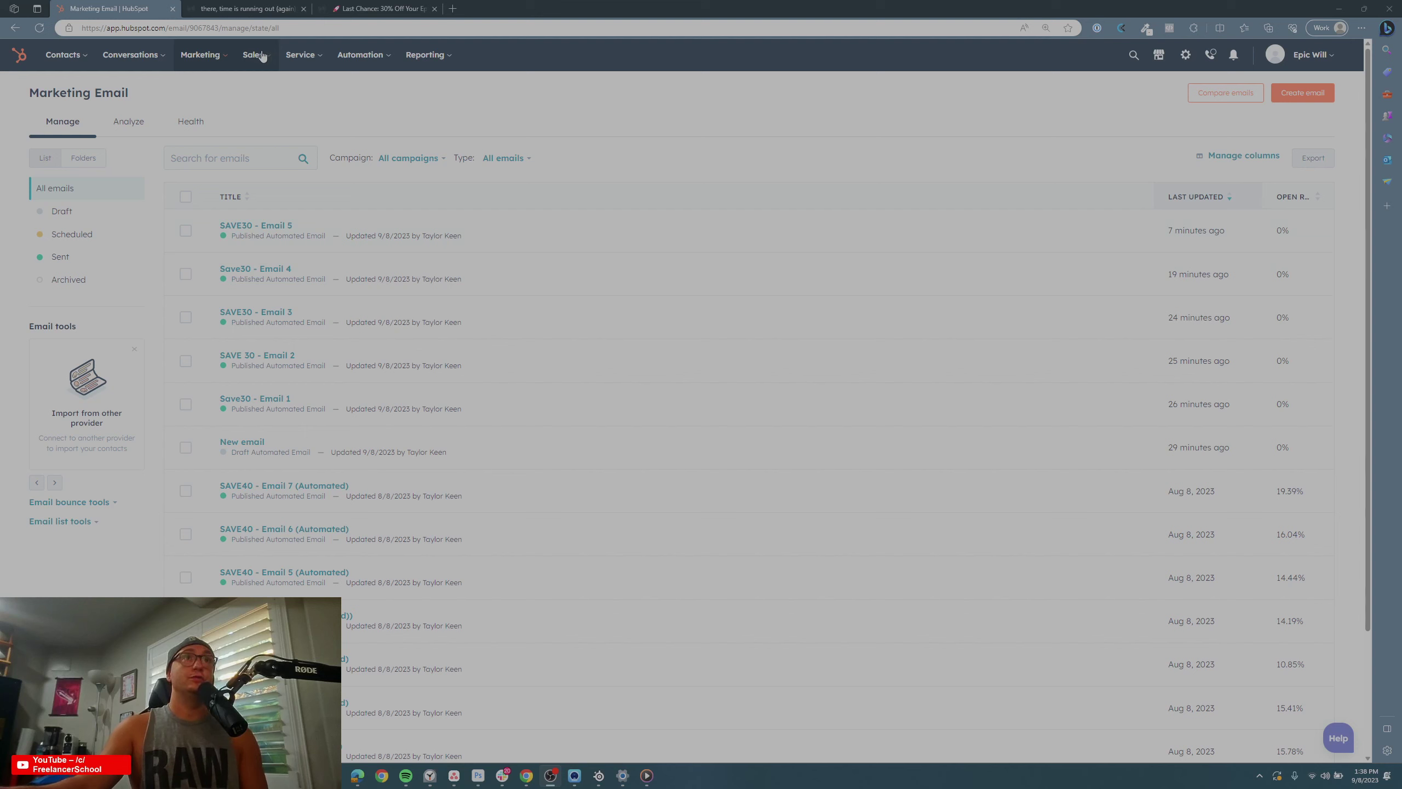
# From Marketing > Email, create a new Automated email to reach the template picker
pyautogui.click(220, 57)
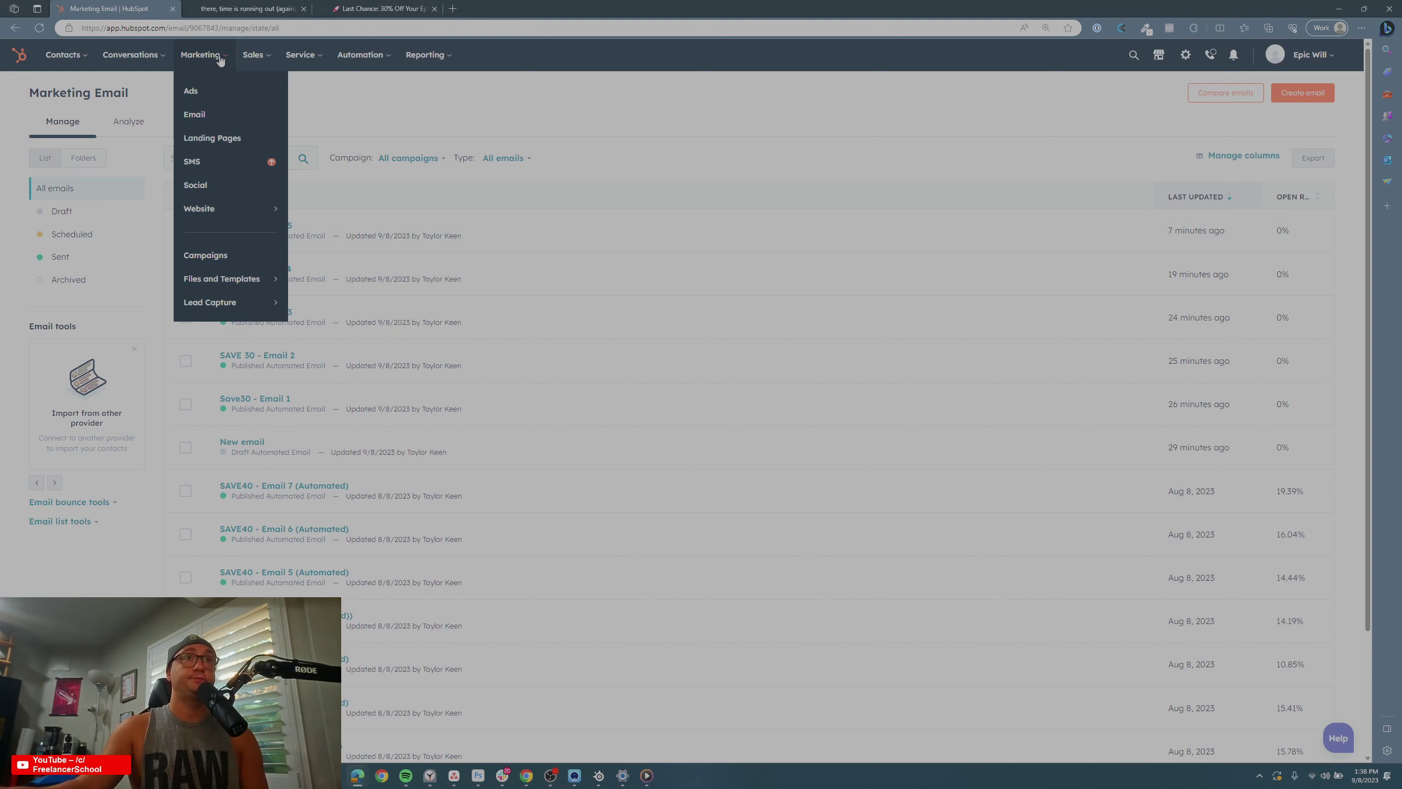
pyautogui.click(210, 117)
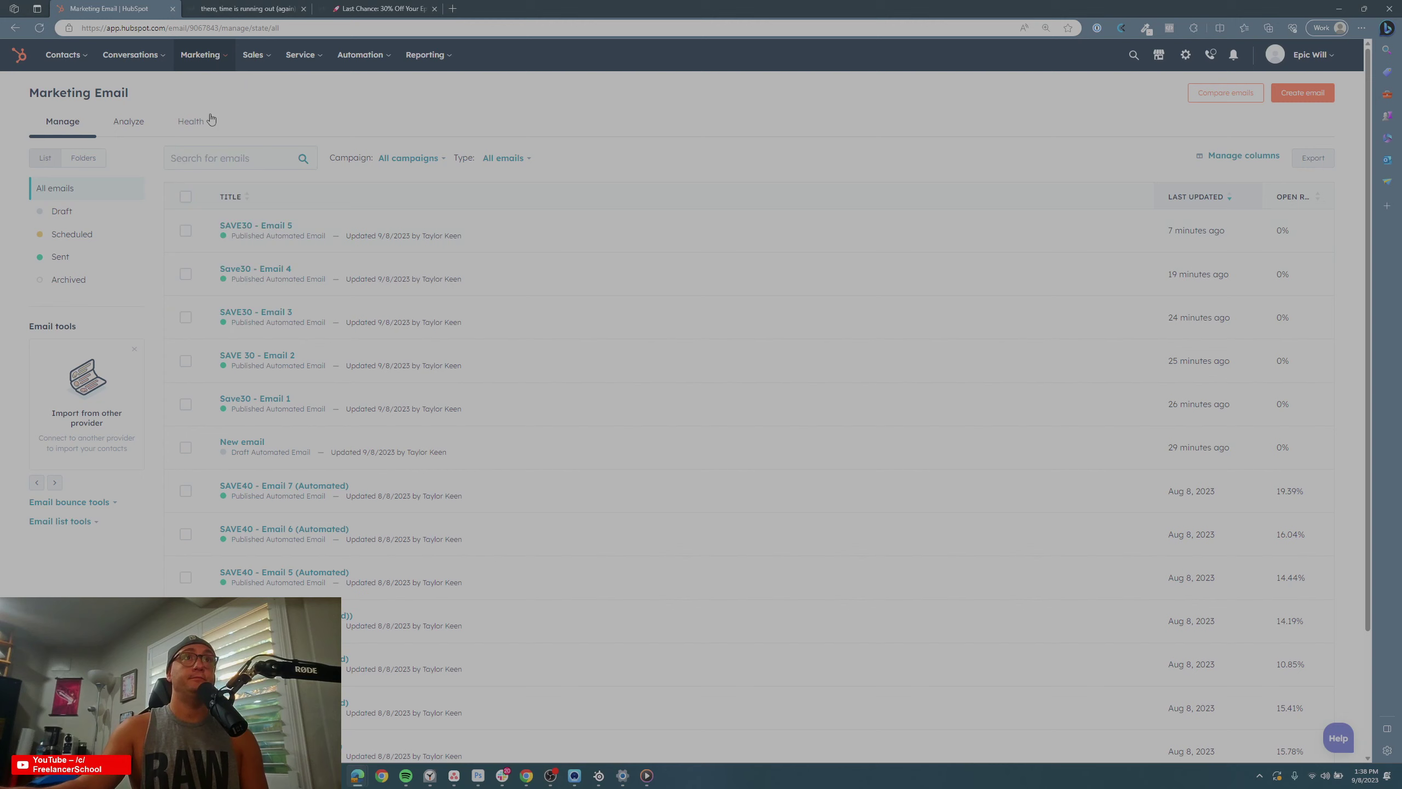
pyautogui.click(1316, 100)
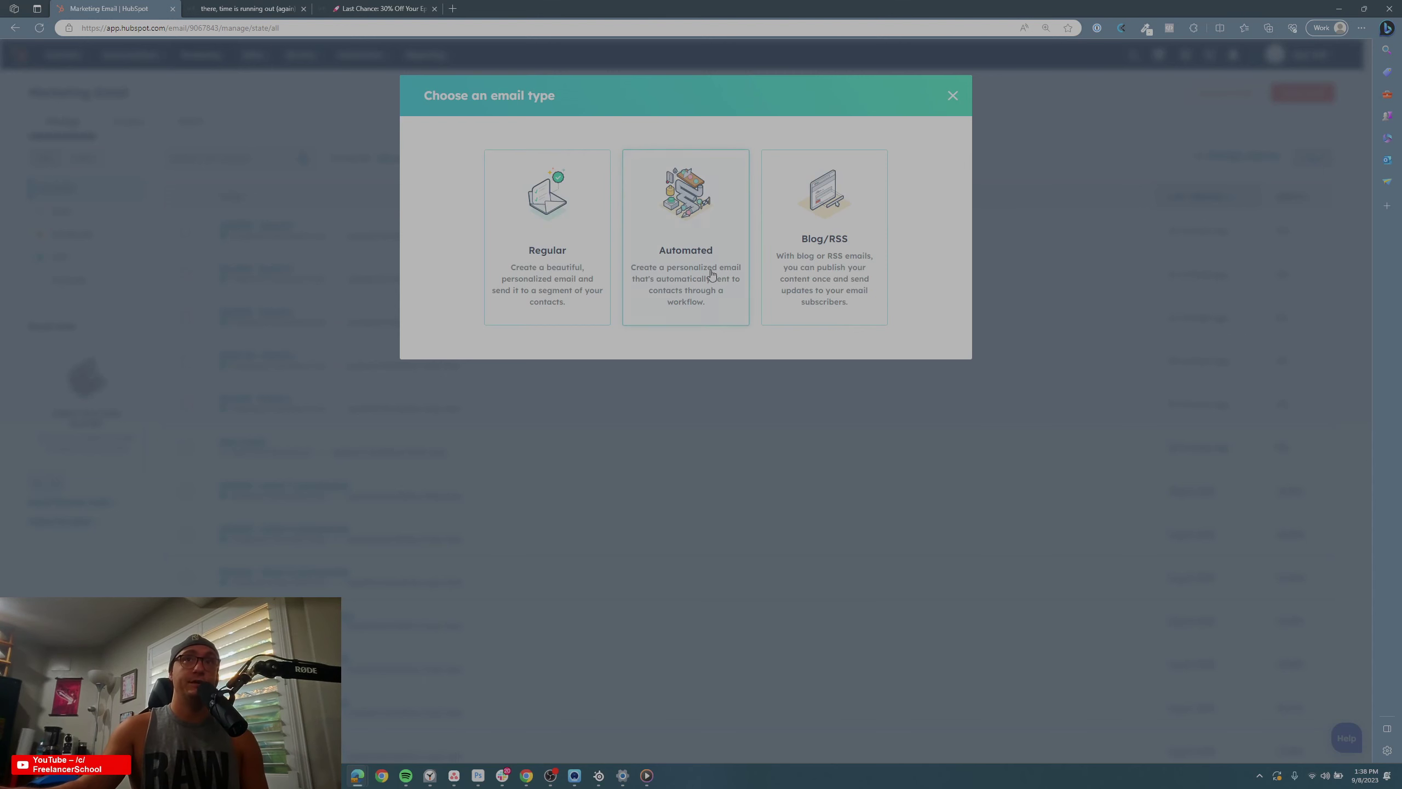
pyautogui.click(711, 274)
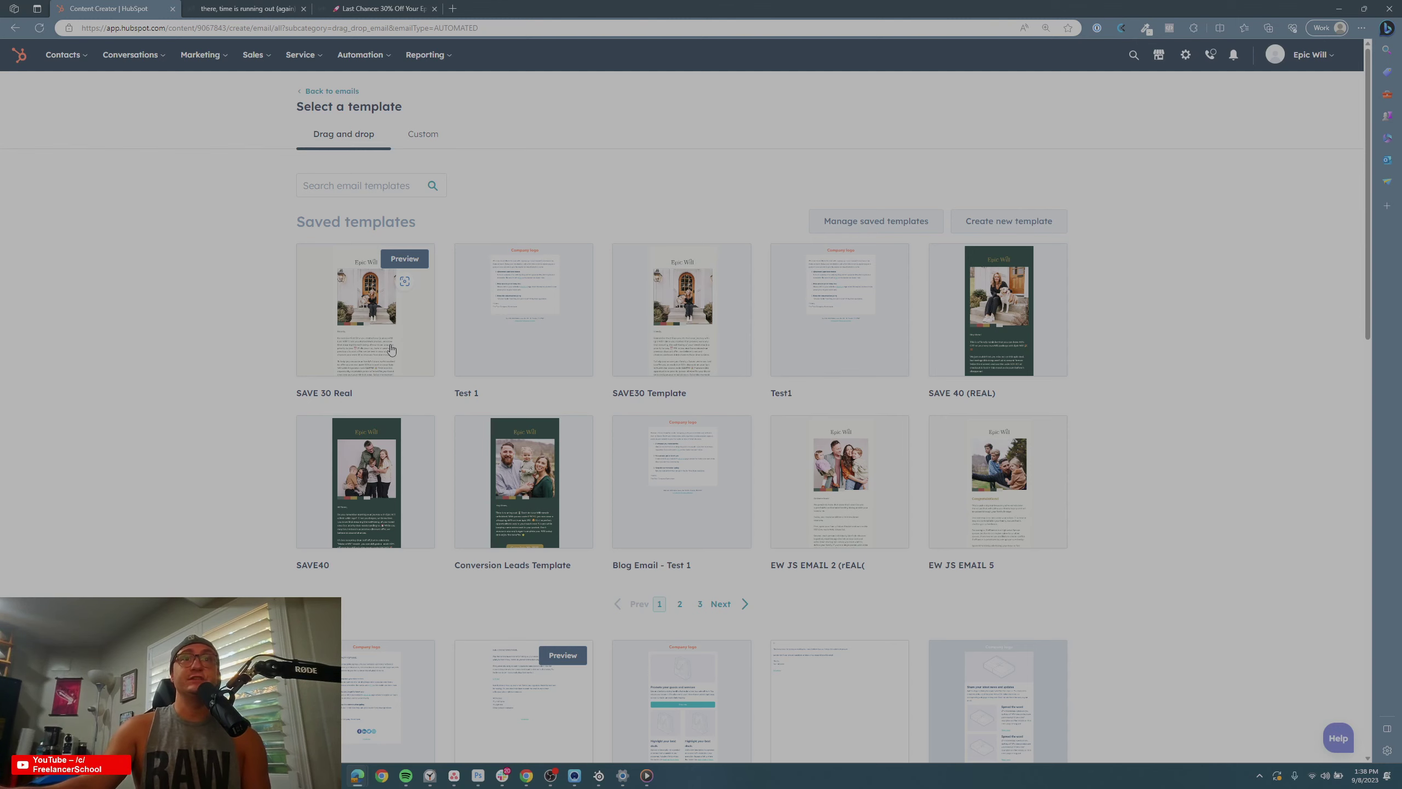
# Build the email from the SAVE 30 Real template and start editing its title
pyautogui.click(391, 348)
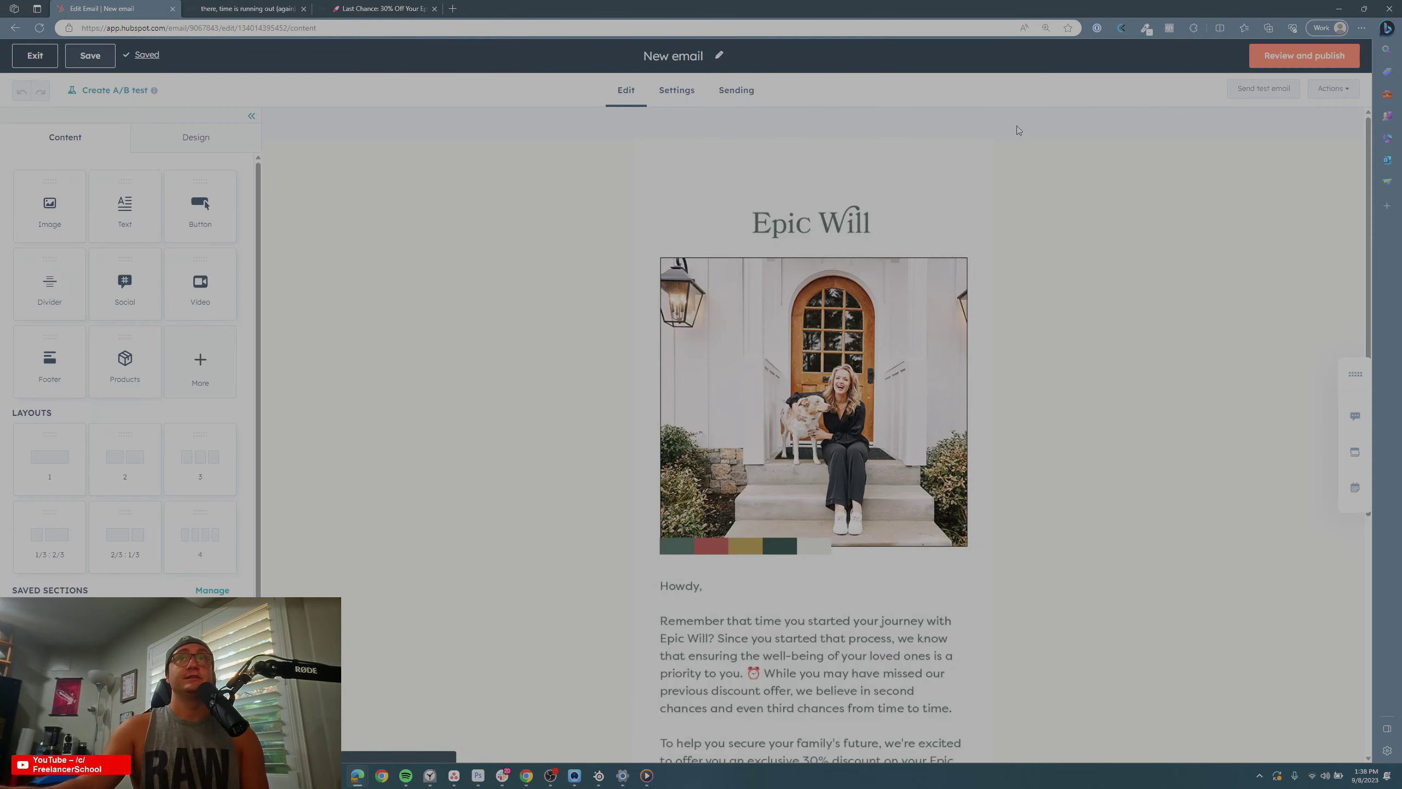
pyautogui.click(718, 56)
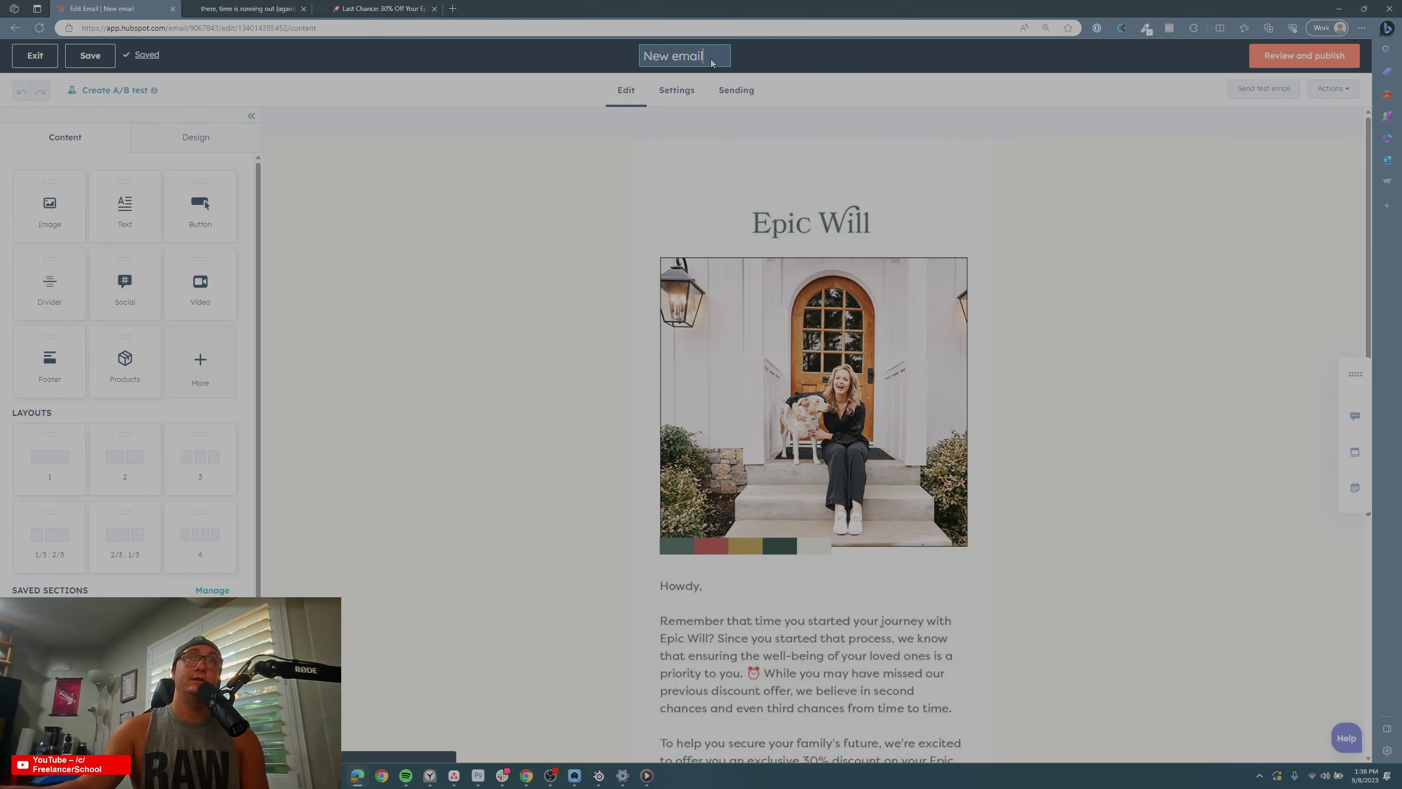
pyautogui.press('super')
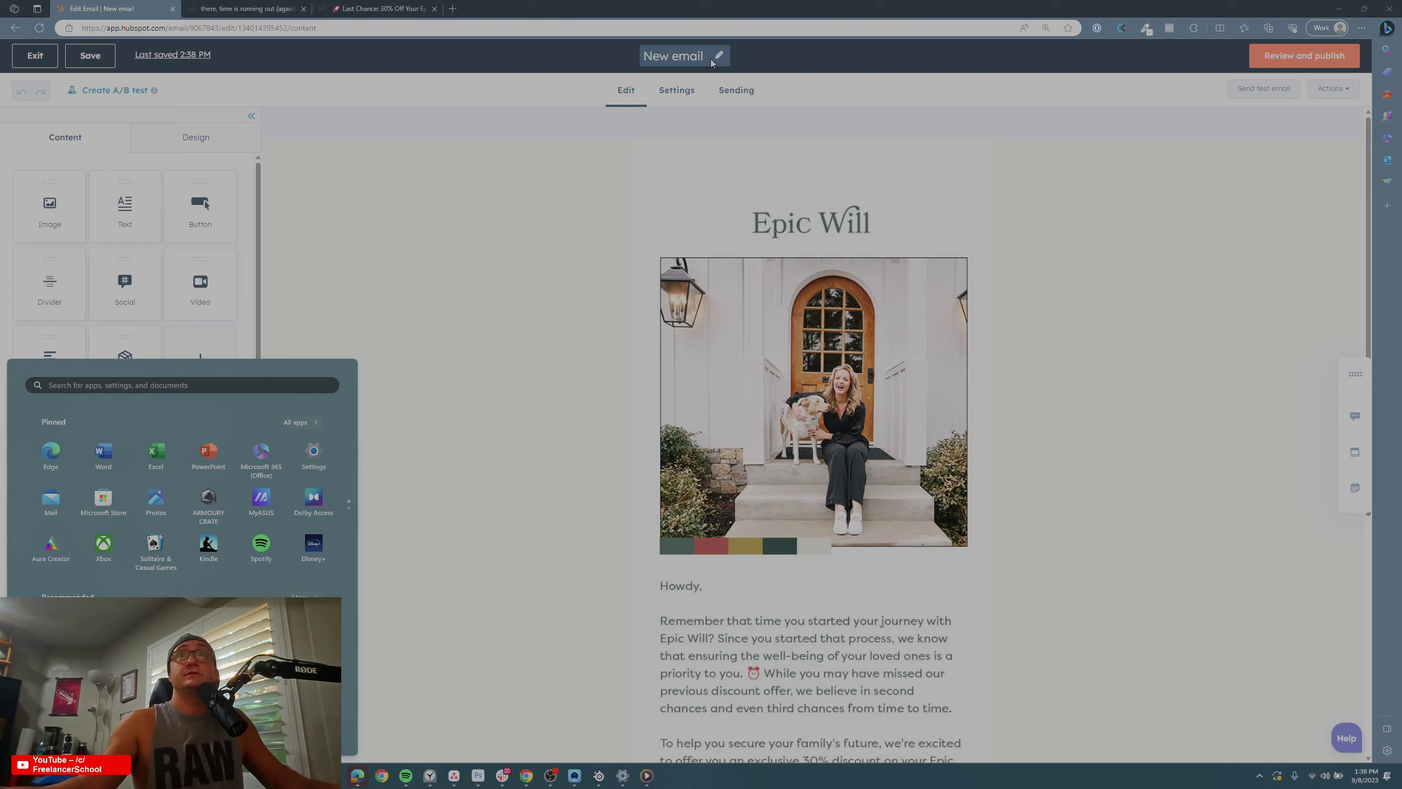
pyautogui.click(711, 63)
pyautogui.hotkey('ctrl', 's')
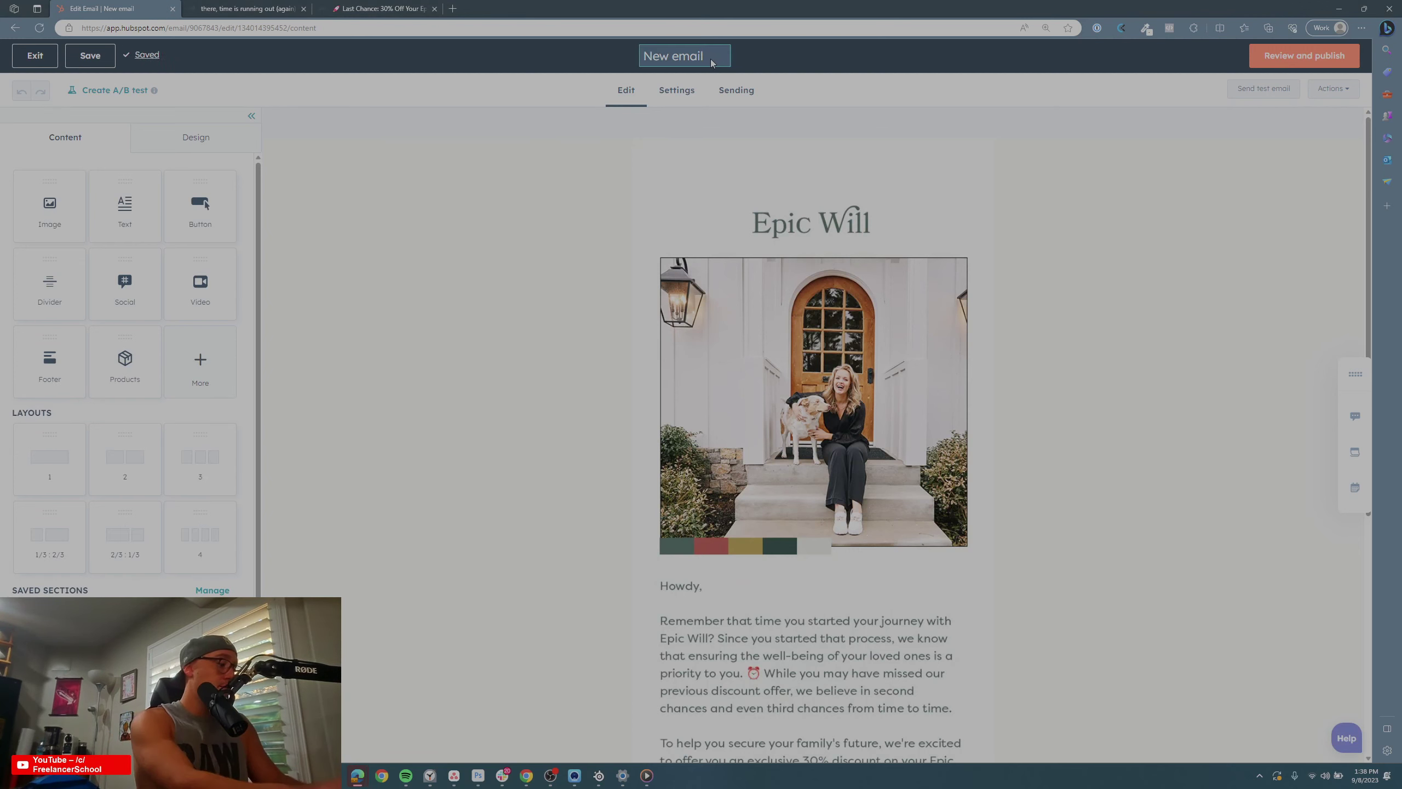
pyautogui.write('SAVE')
# Rename the email to 'SAVE40 - Email 6'
pyautogui.hotkey('ctrl', 'a')
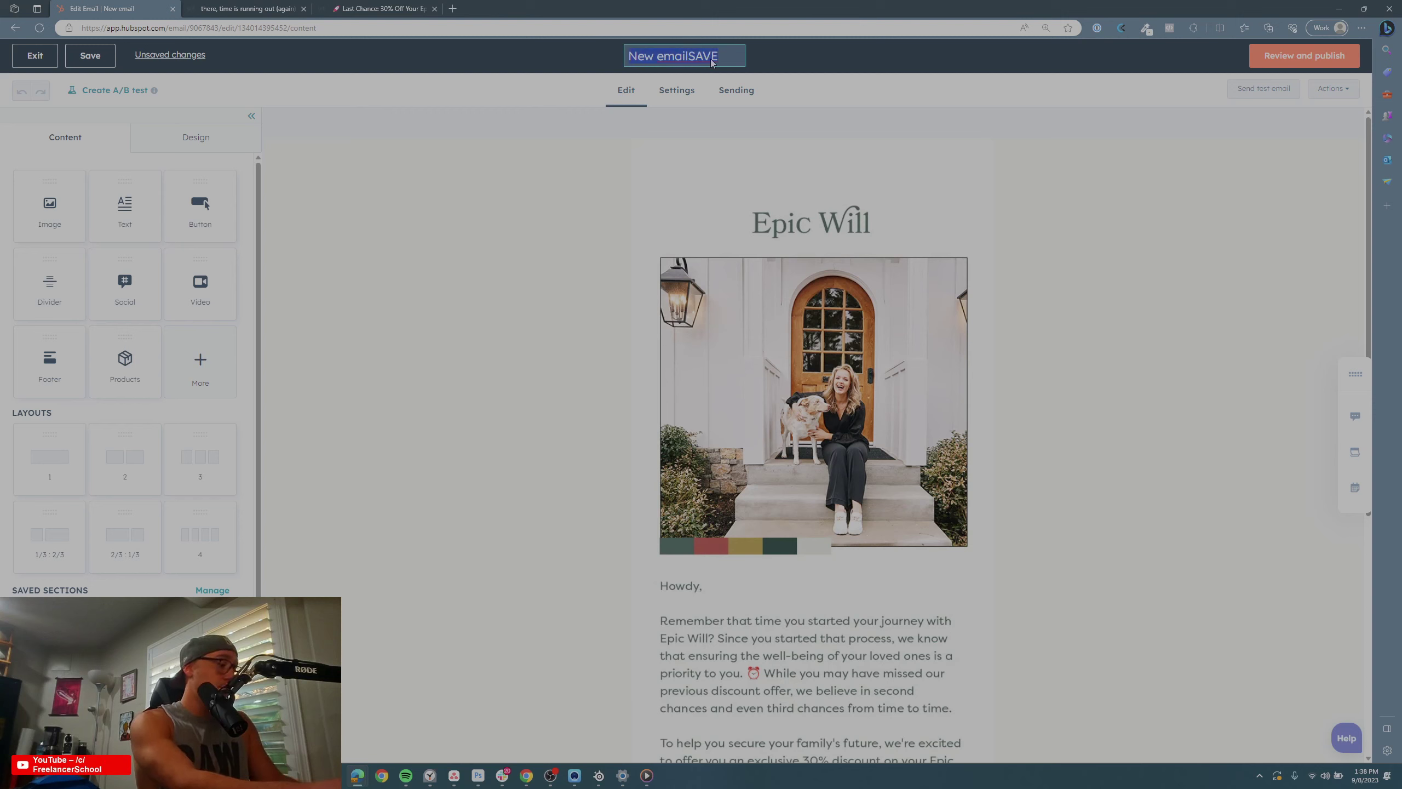
pyautogui.hotkey('ctrl', 's')
pyautogui.press('BackSpace')
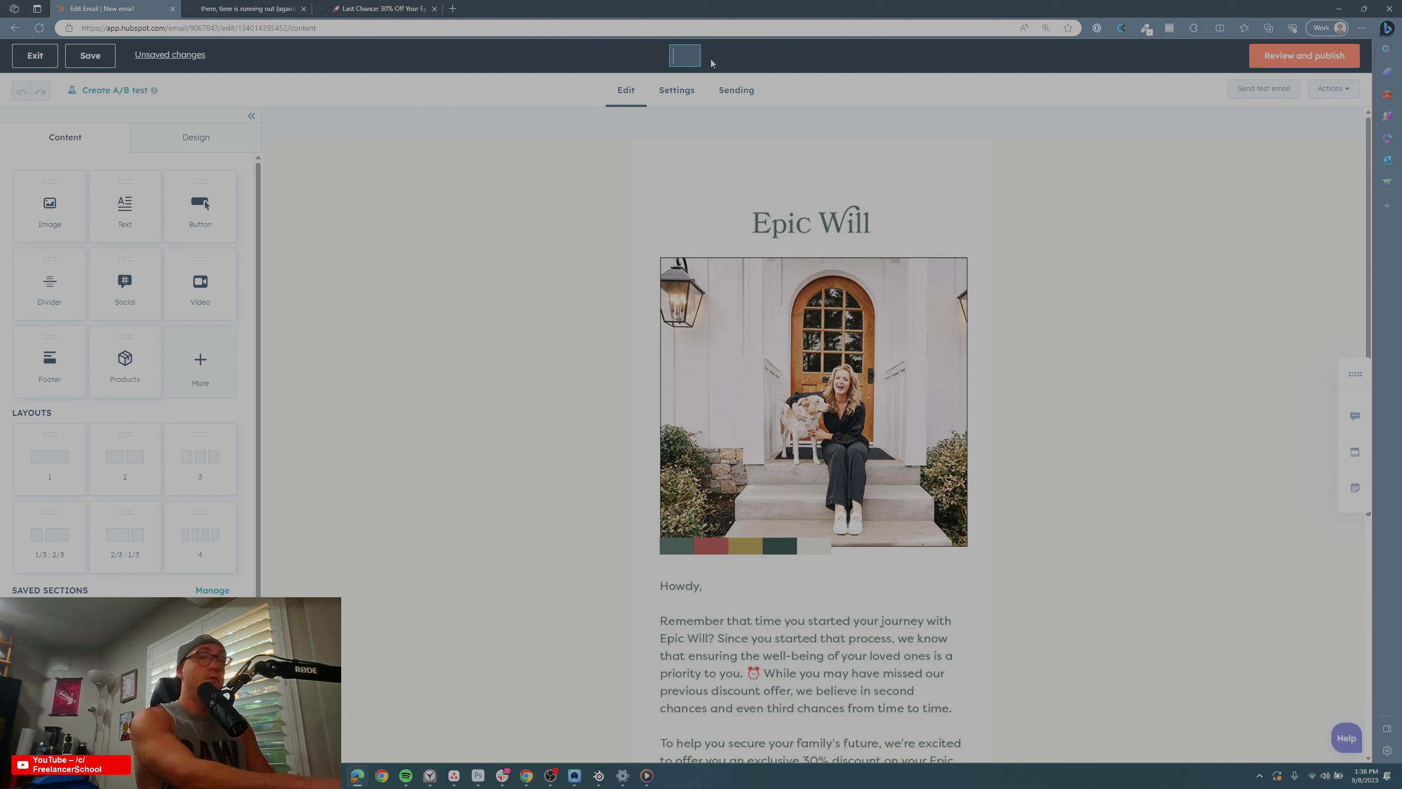
pyautogui.write('SAVE')
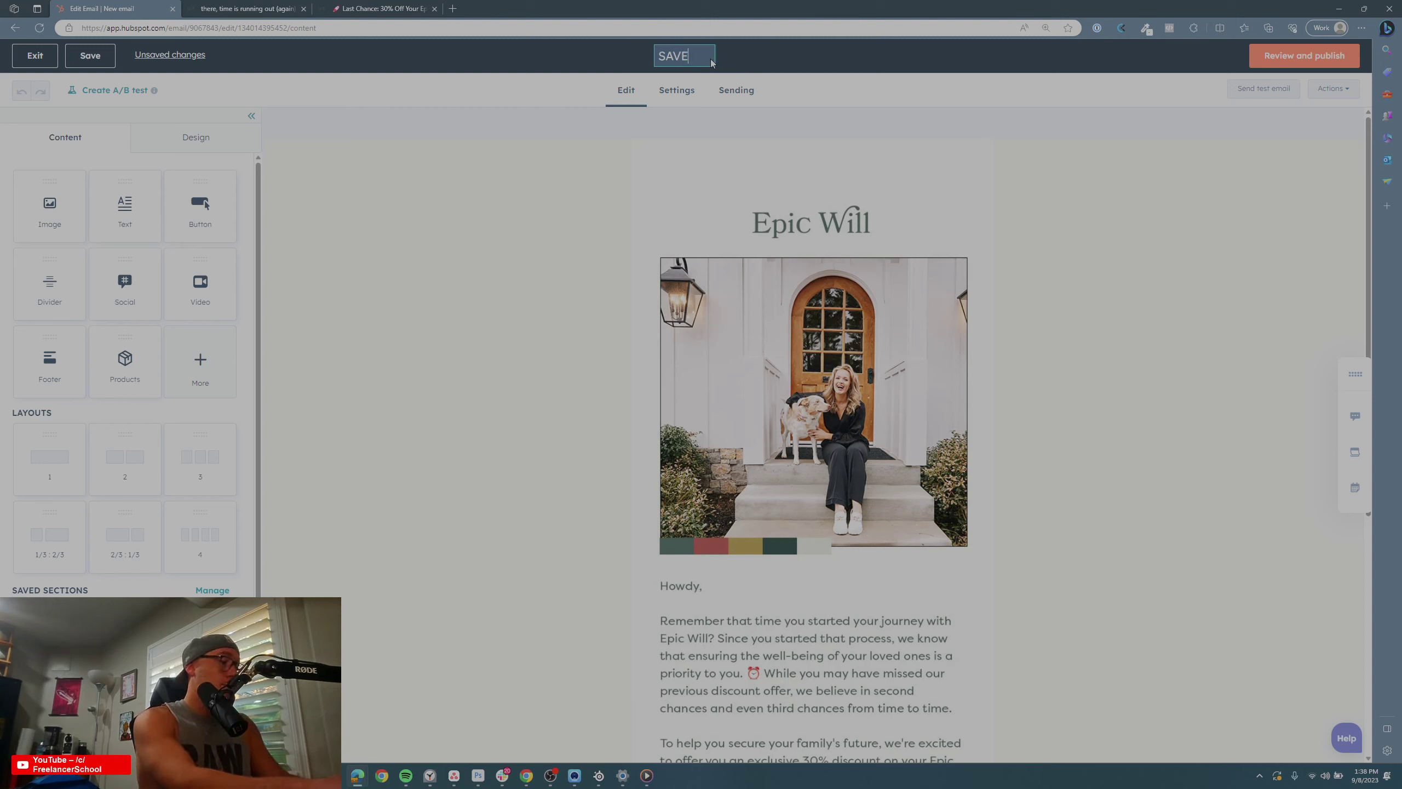
pyautogui.write('40 - EMail')
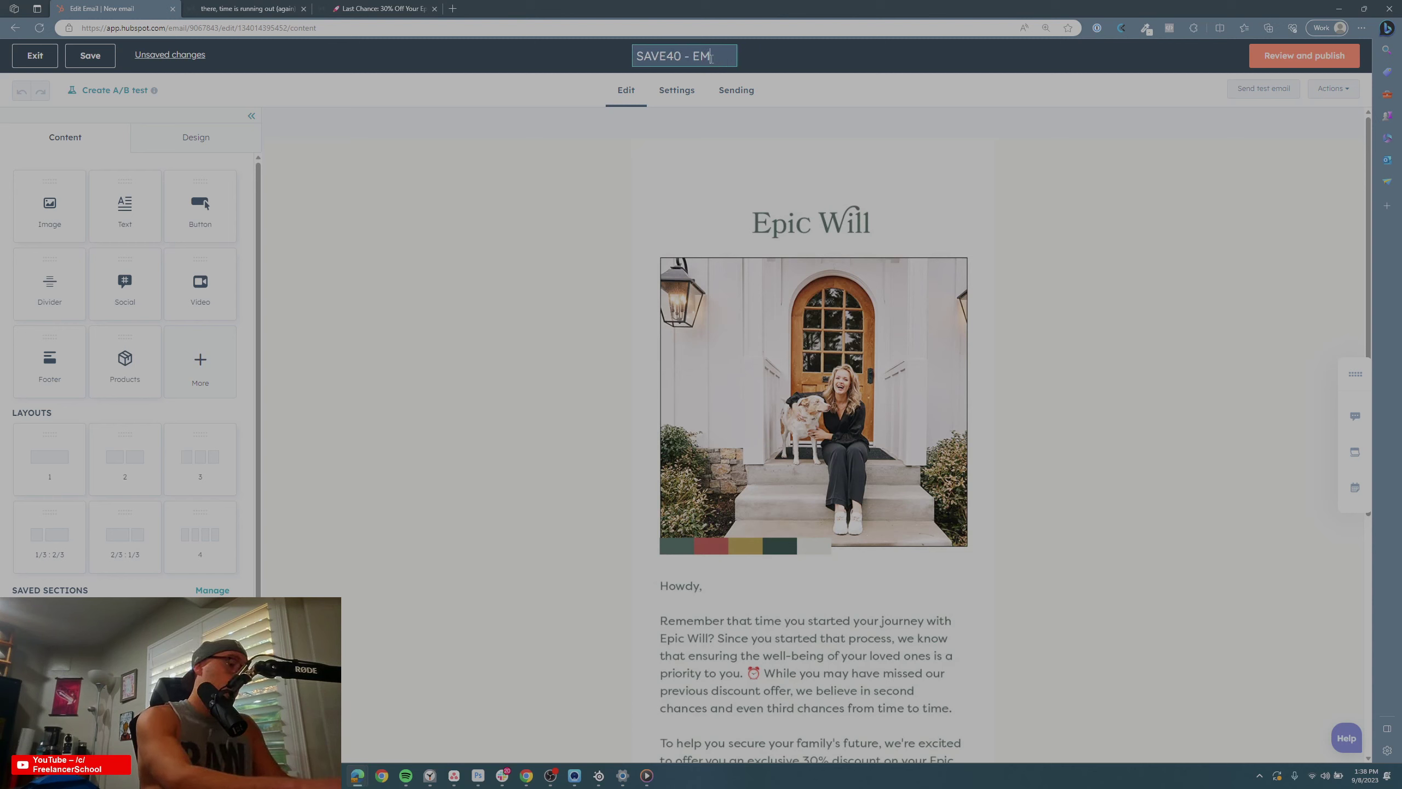
pyautogui.press('BackSpace')
pyautogui.press('BackSpace')
pyautogui.press('BackSpace')
pyautogui.press('BackSpace')
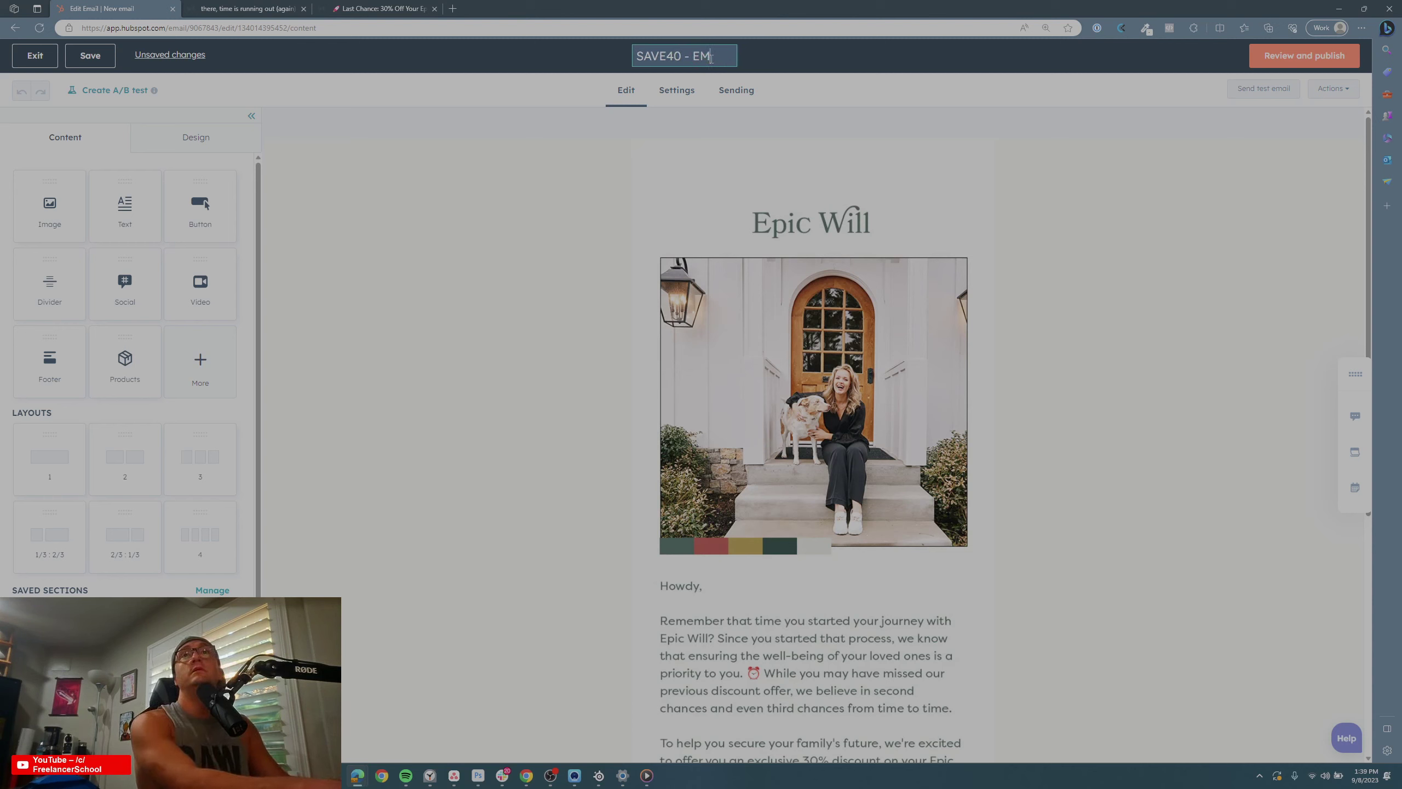
pyautogui.write('mail')
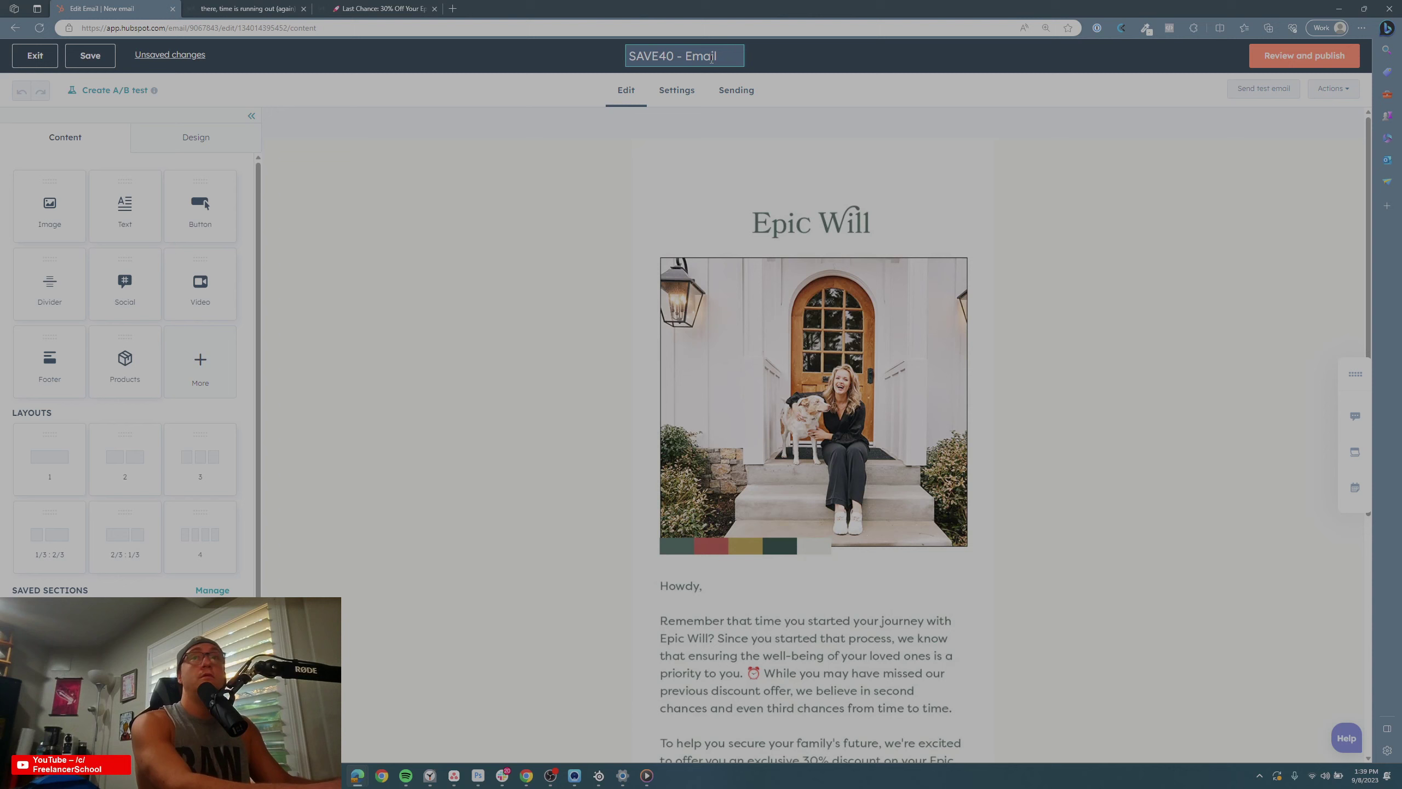
pyautogui.write(' 6')
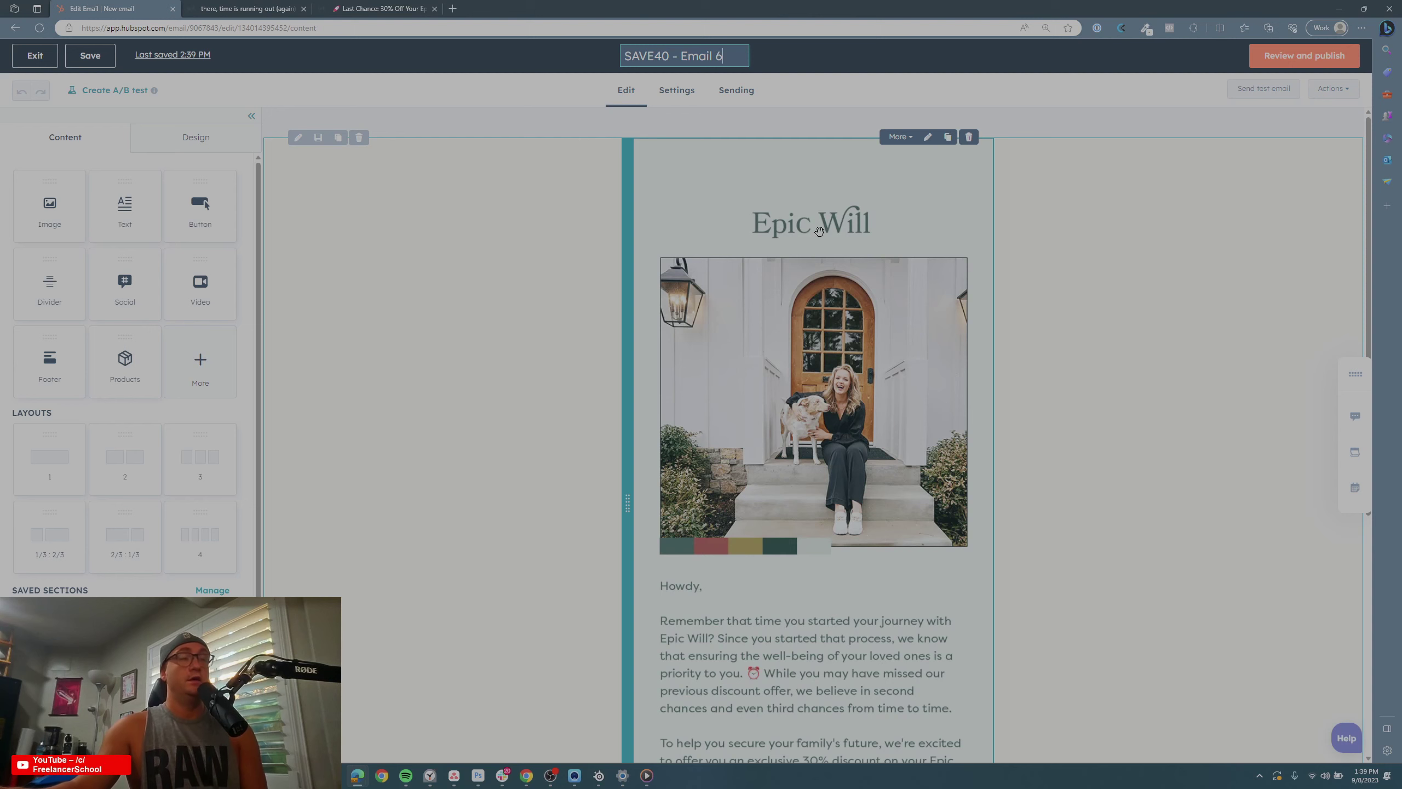
pyautogui.click(578, 231)
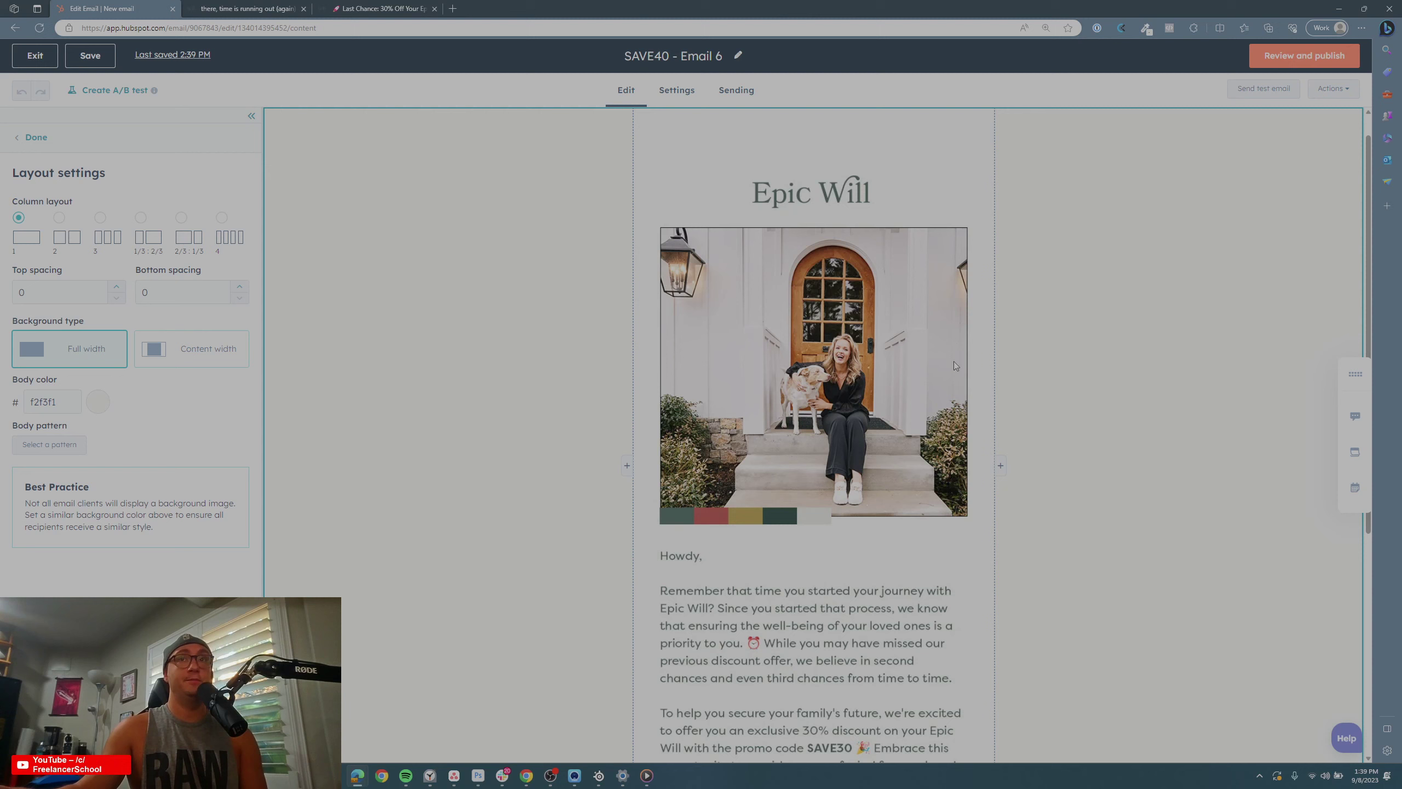
pyautogui.scroll(-3, 1018, 524)
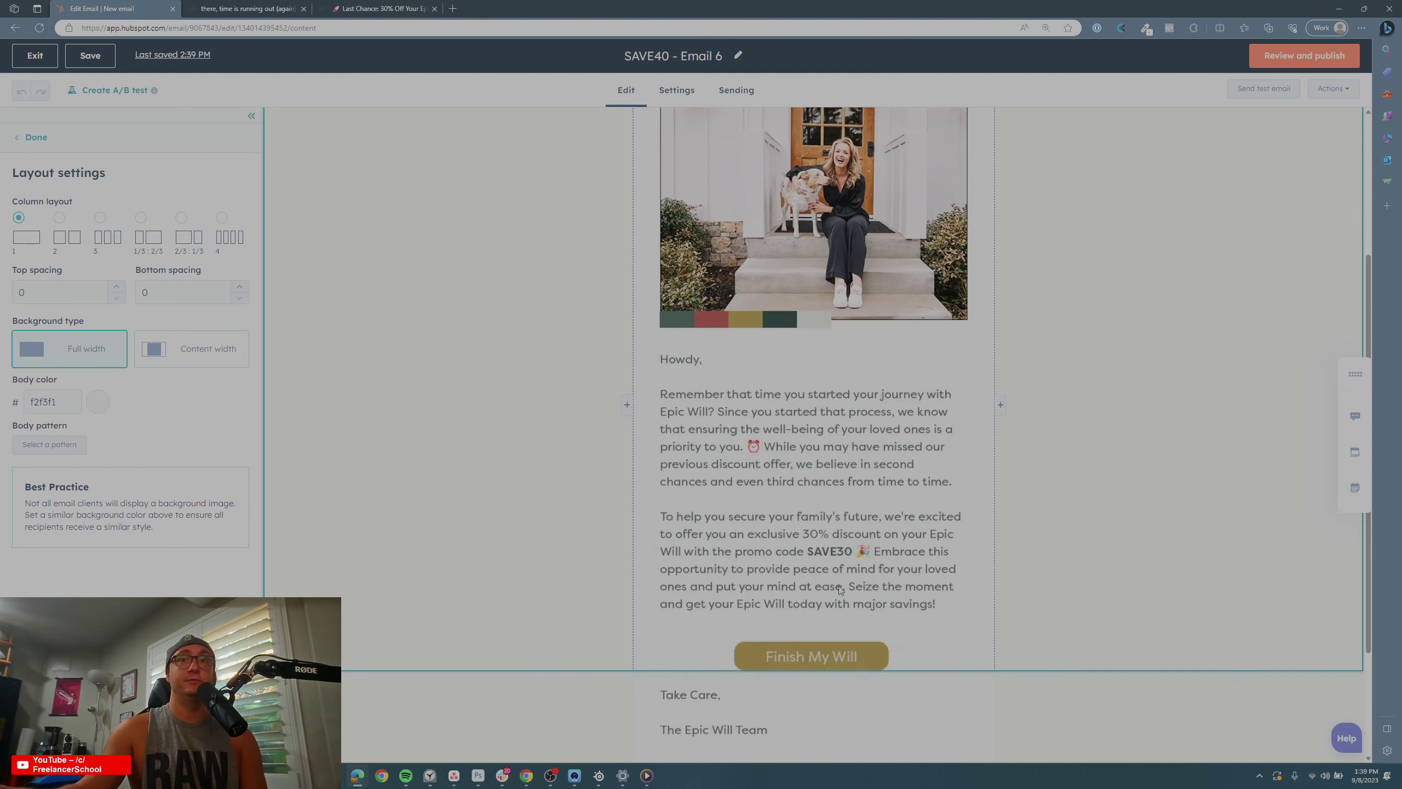
pyautogui.scroll(4, 857, 437)
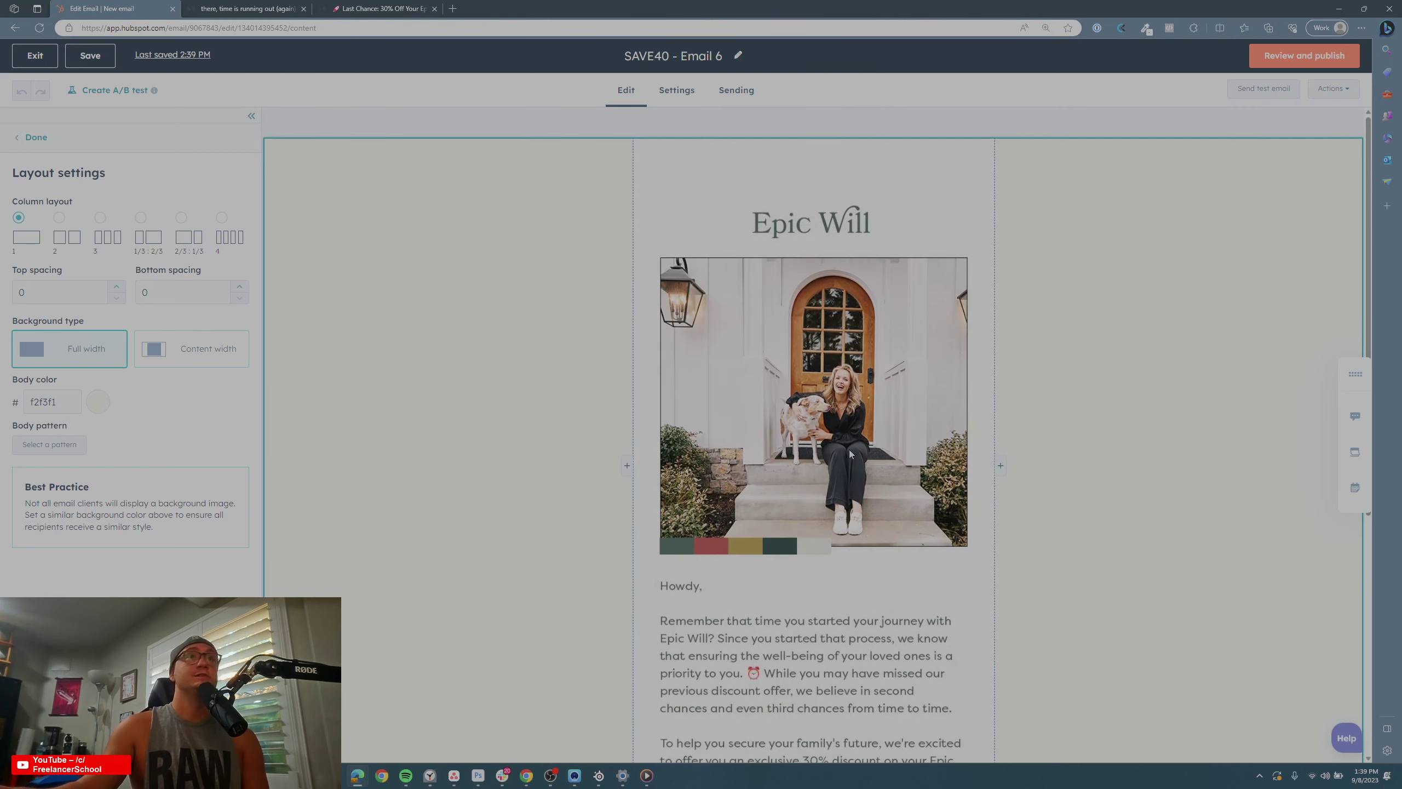
pyautogui.press('Escape')
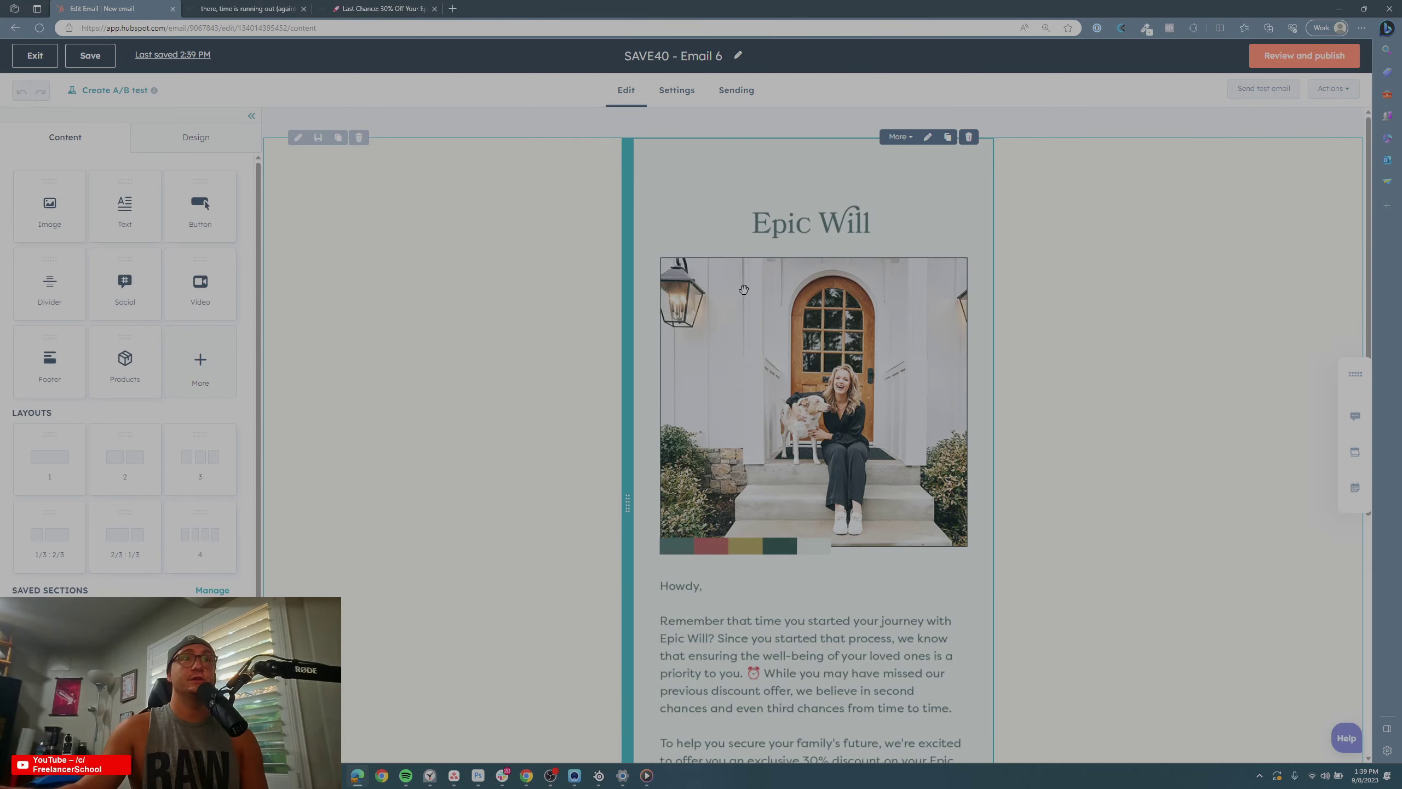
# Swap the main photo for the mother-and-child image in Email Assets > SAVE30 Emails > Save 30 - Email 6
pyautogui.click(826, 387)
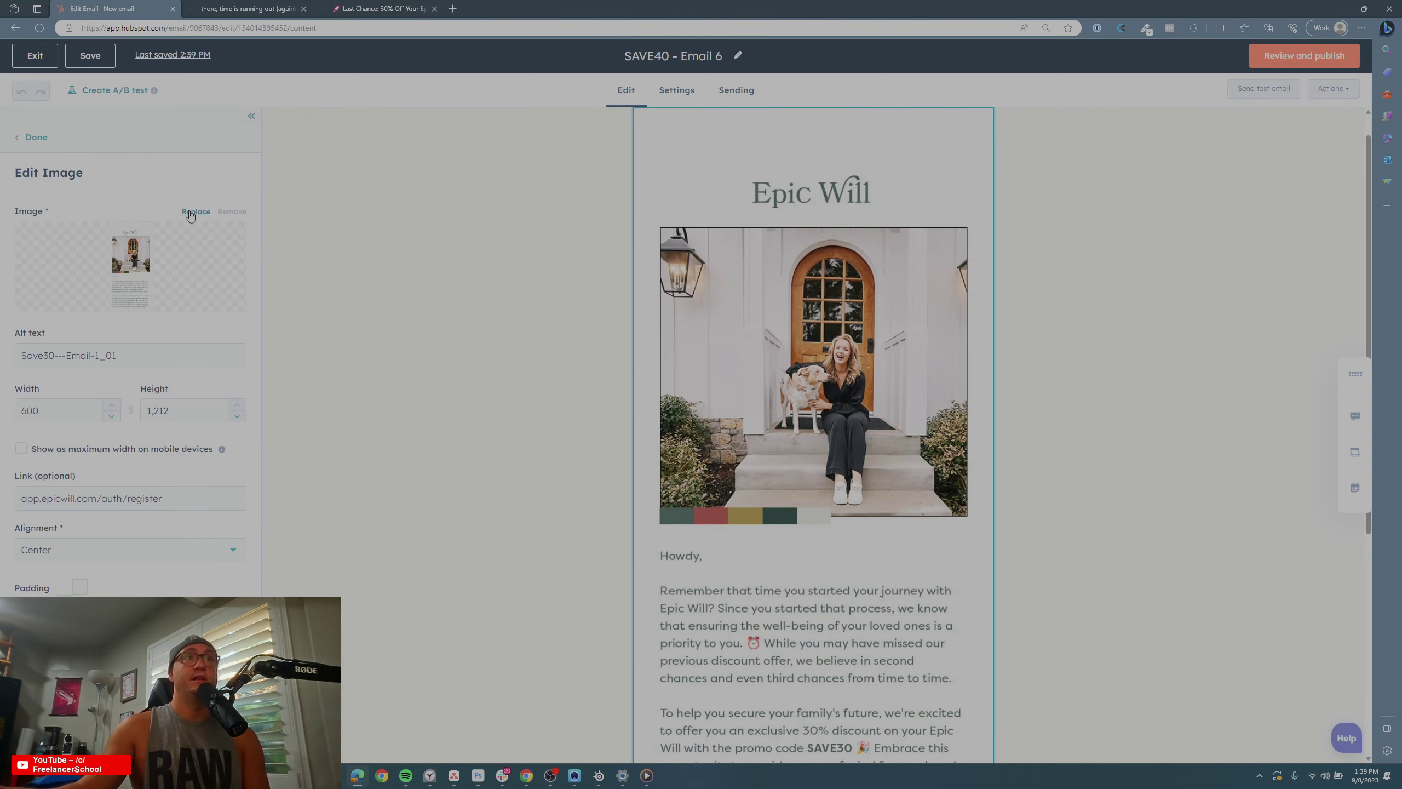
pyautogui.click(194, 212)
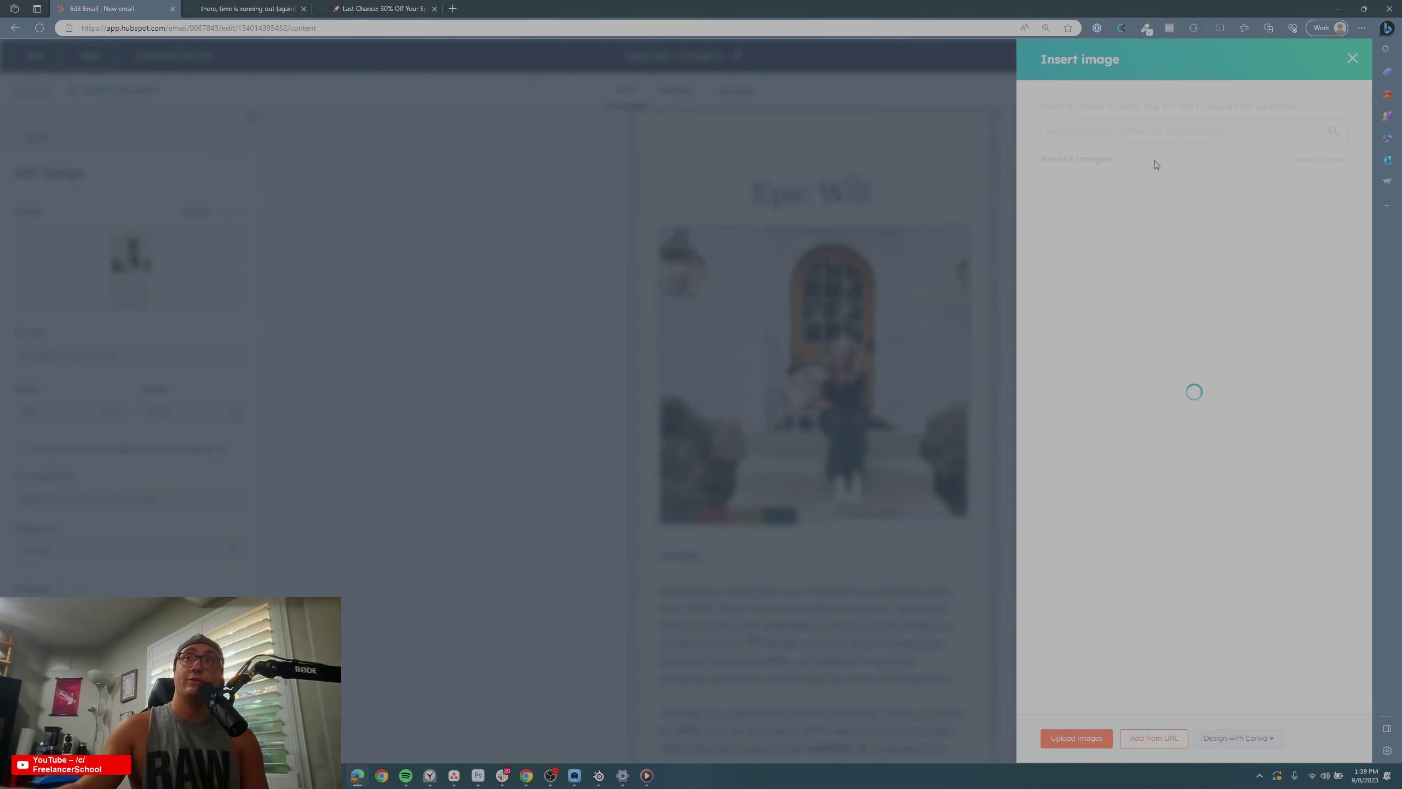
pyautogui.click(1326, 161)
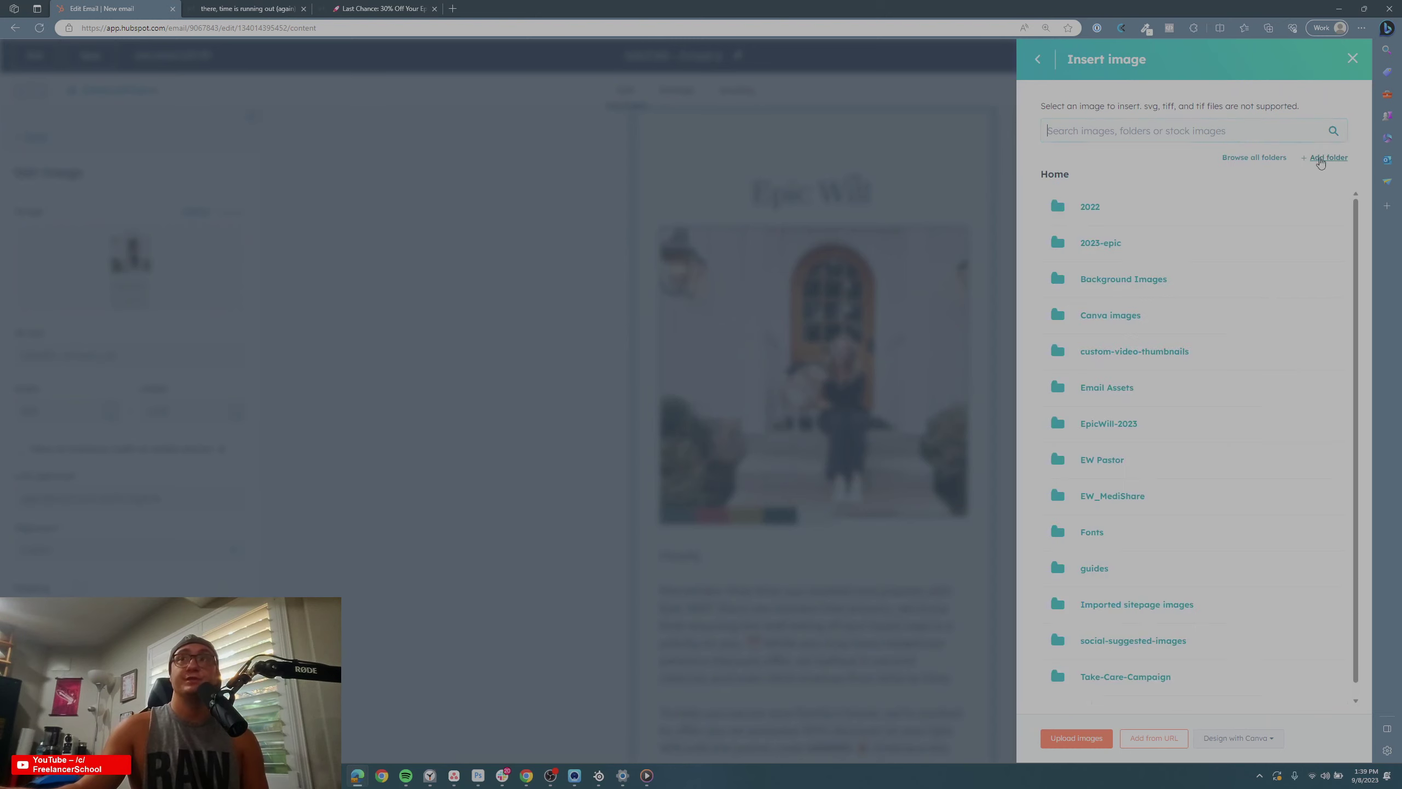
pyautogui.click(1132, 386)
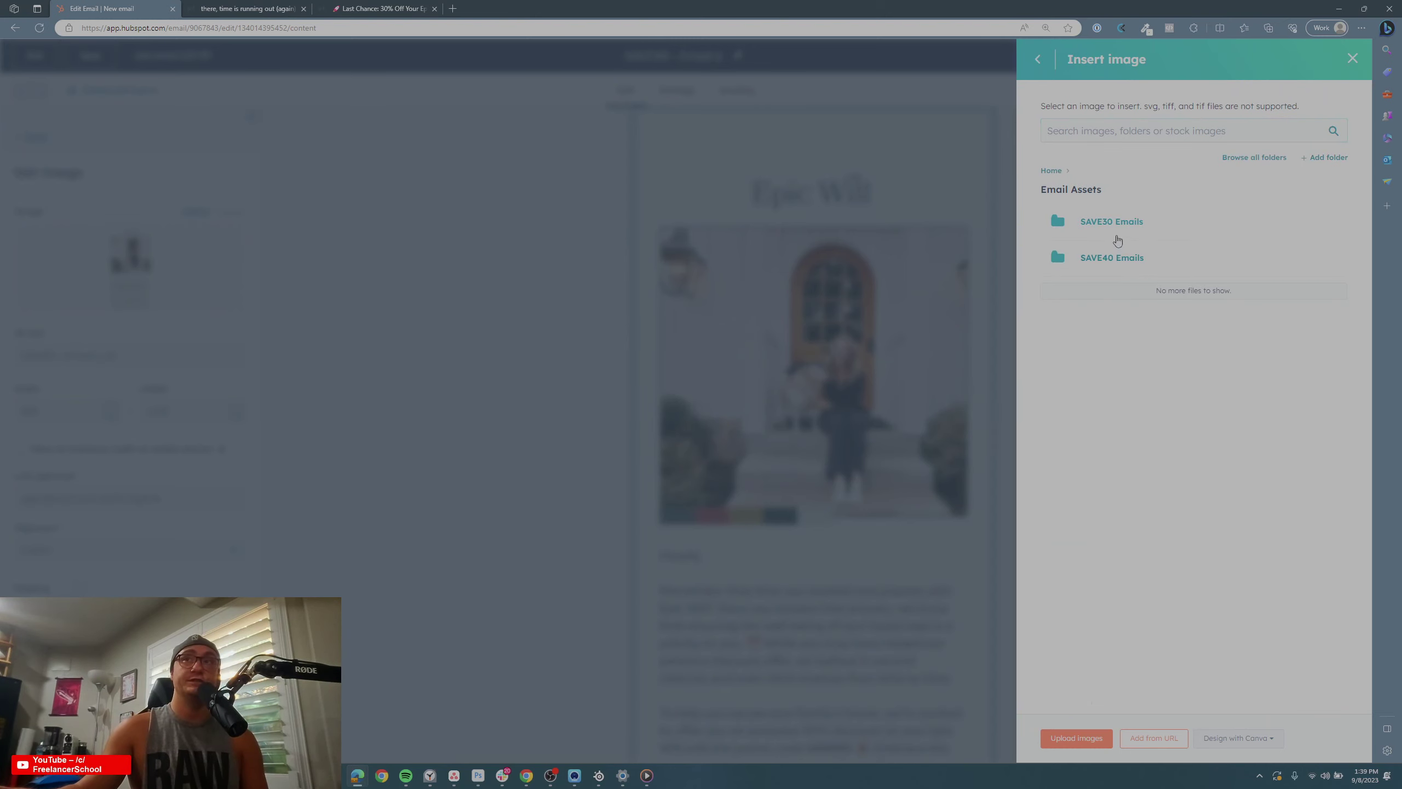
pyautogui.doubleClick(1115, 222)
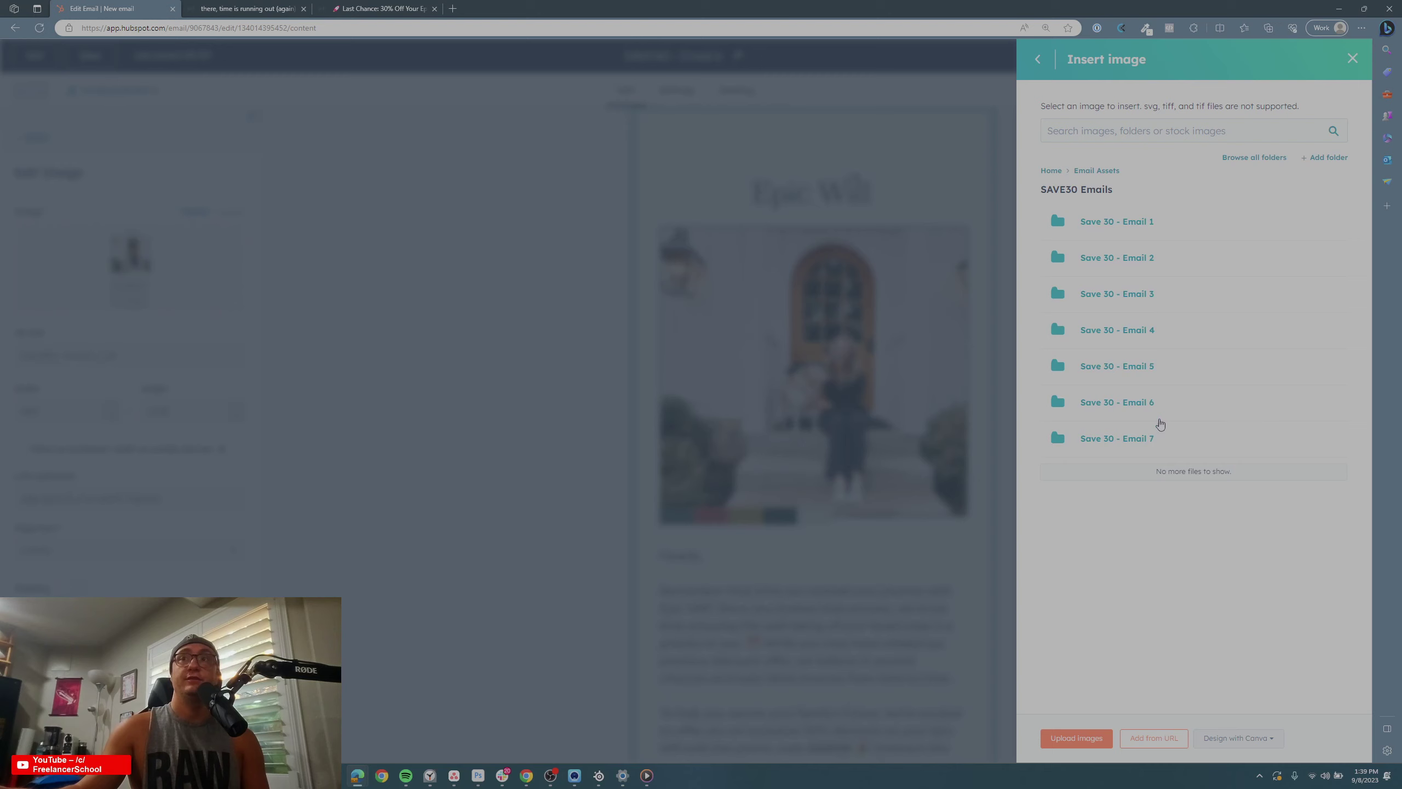
pyautogui.click(1132, 402)
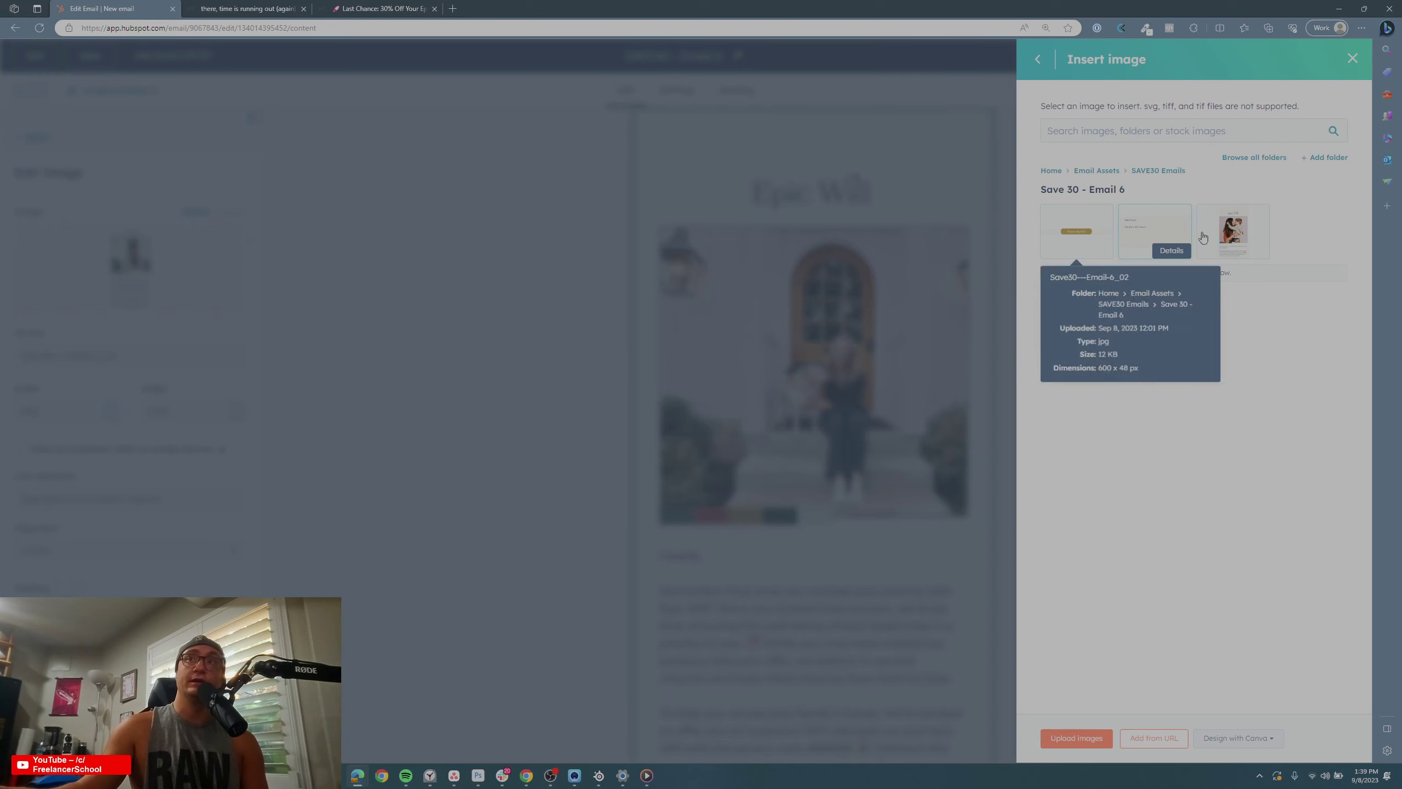
pyautogui.moveTo(1229, 236)
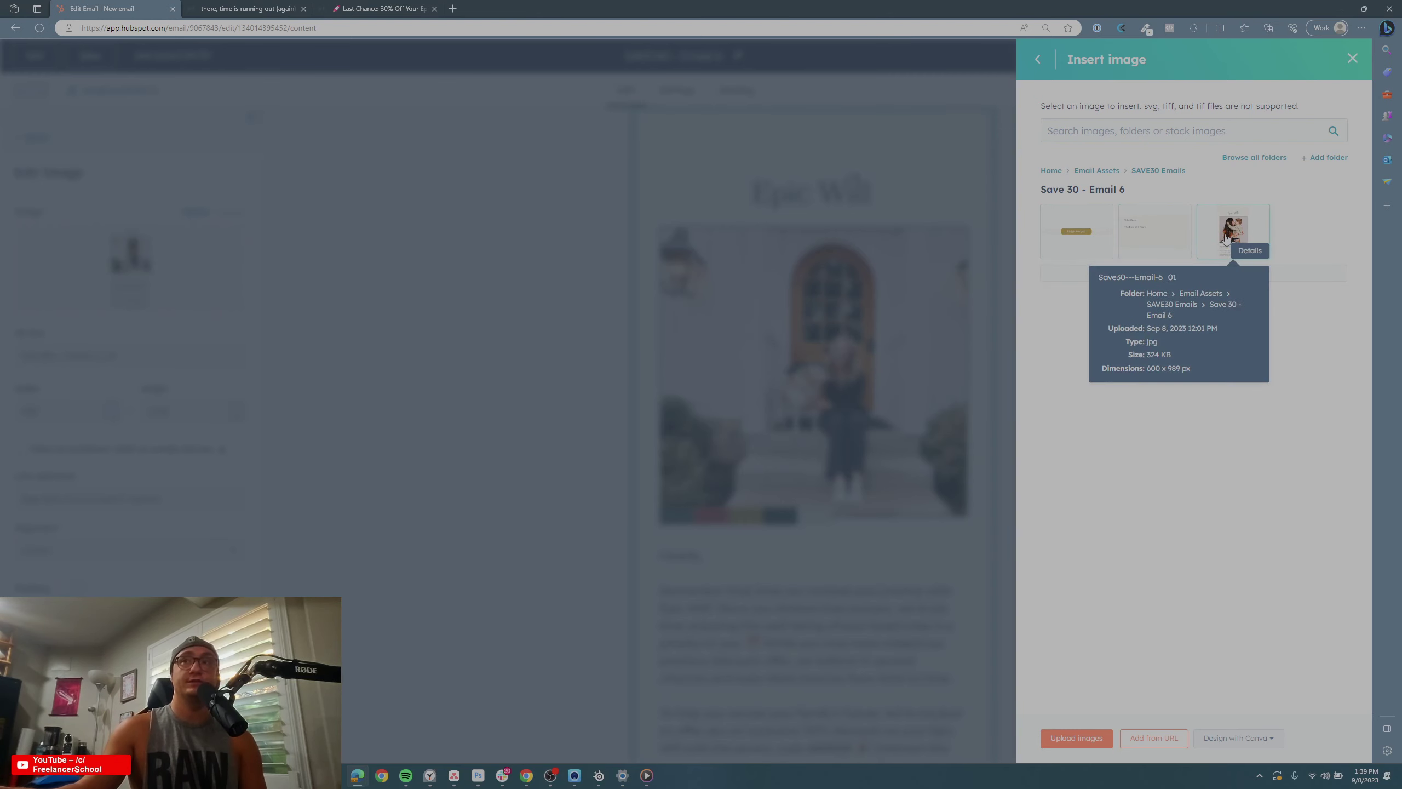
pyautogui.click(1225, 238)
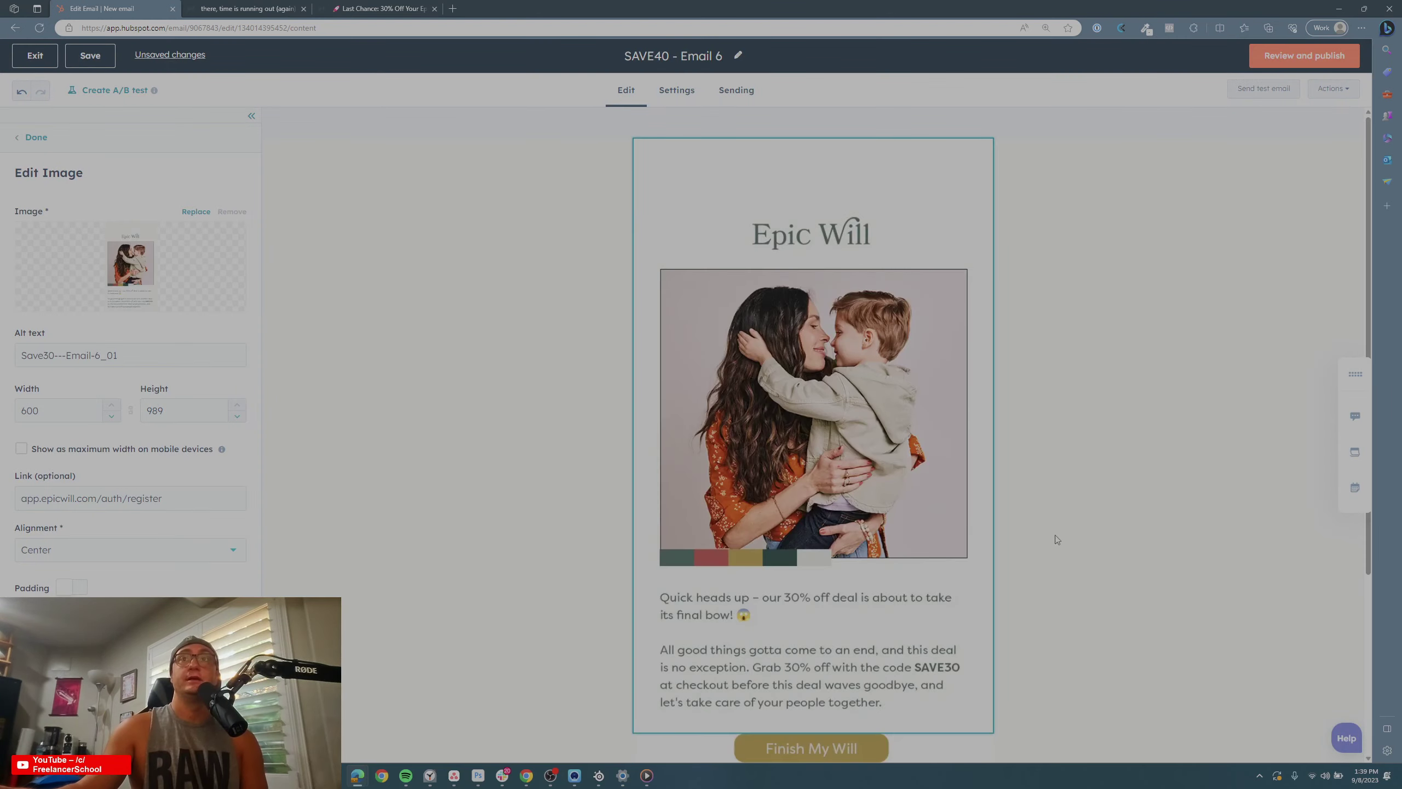
# Deselect the image module and switch the editor to the email's Settings
pyautogui.scroll(-5, 687, 573)
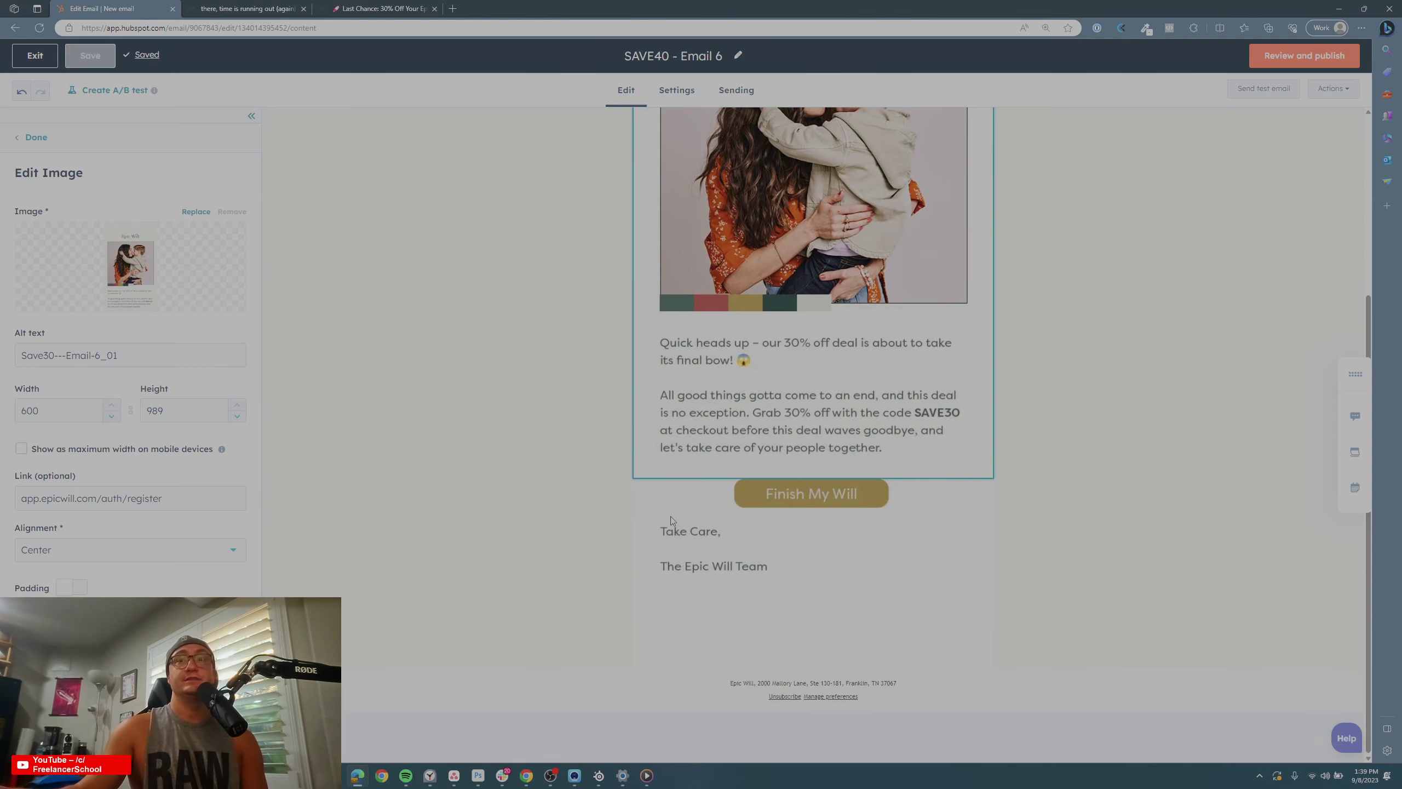
pyautogui.click(1175, 470)
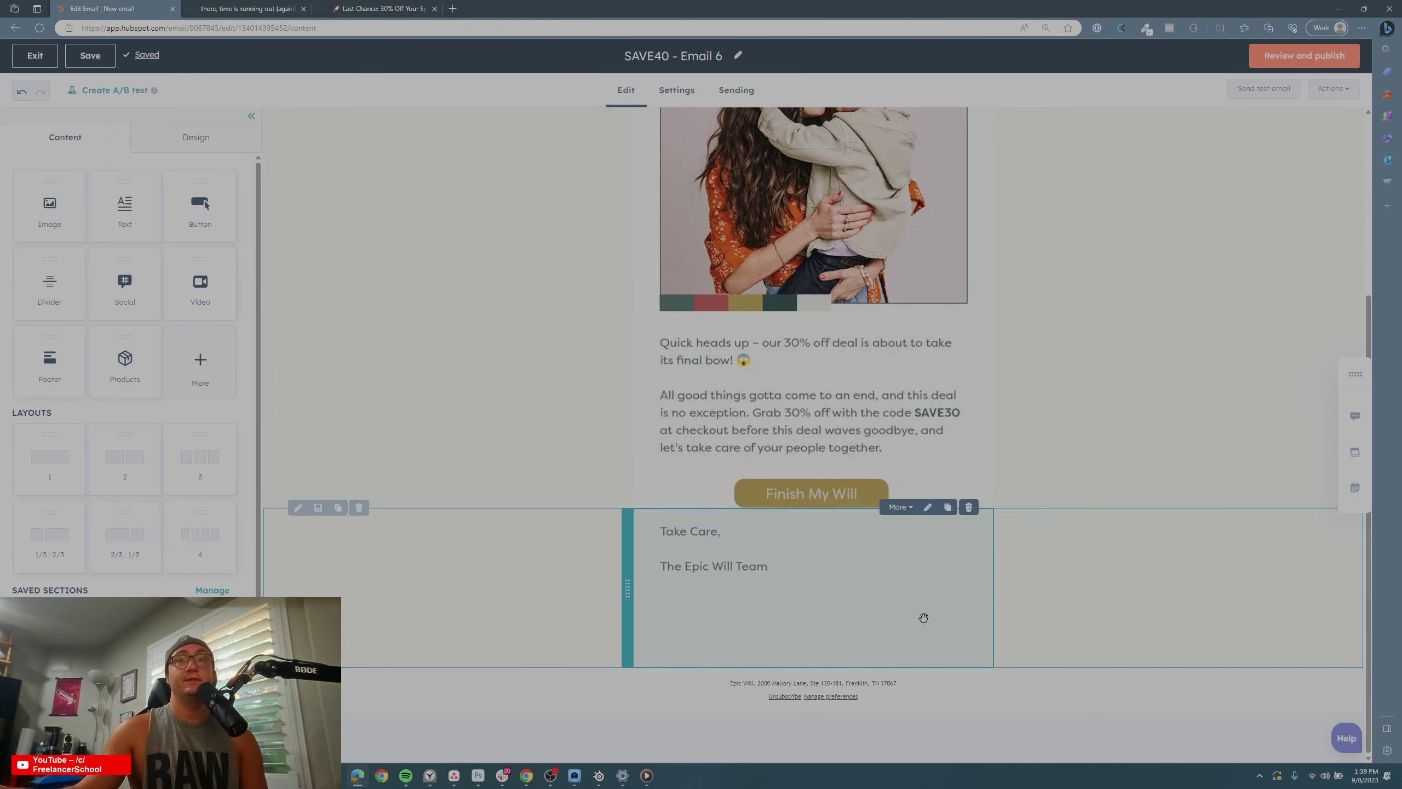
pyautogui.scroll(5, 1110, 641)
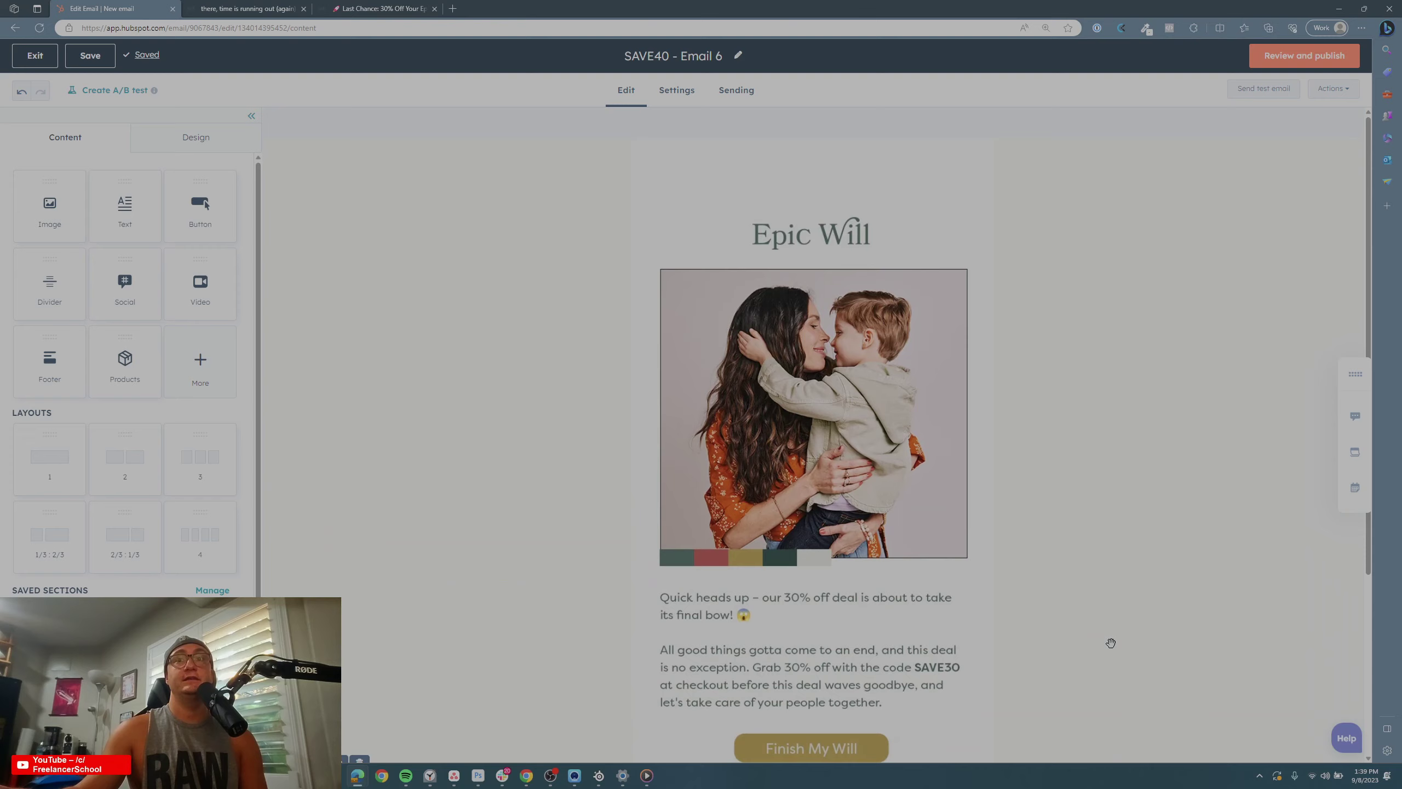
pyautogui.scroll(-5, 1111, 643)
pyautogui.scroll(5, 1111, 642)
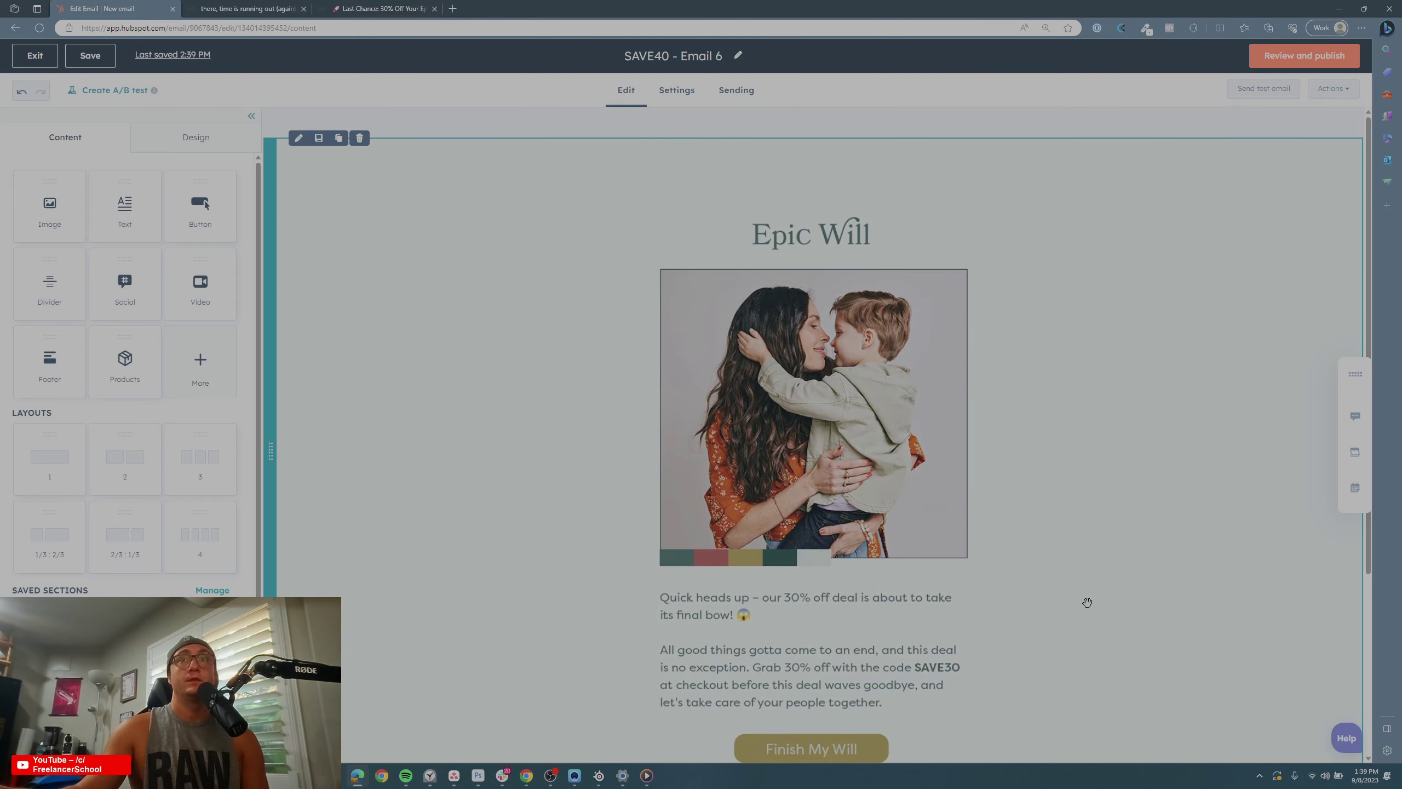
pyautogui.scroll(-5, 1086, 602)
pyautogui.scroll(4, 1086, 598)
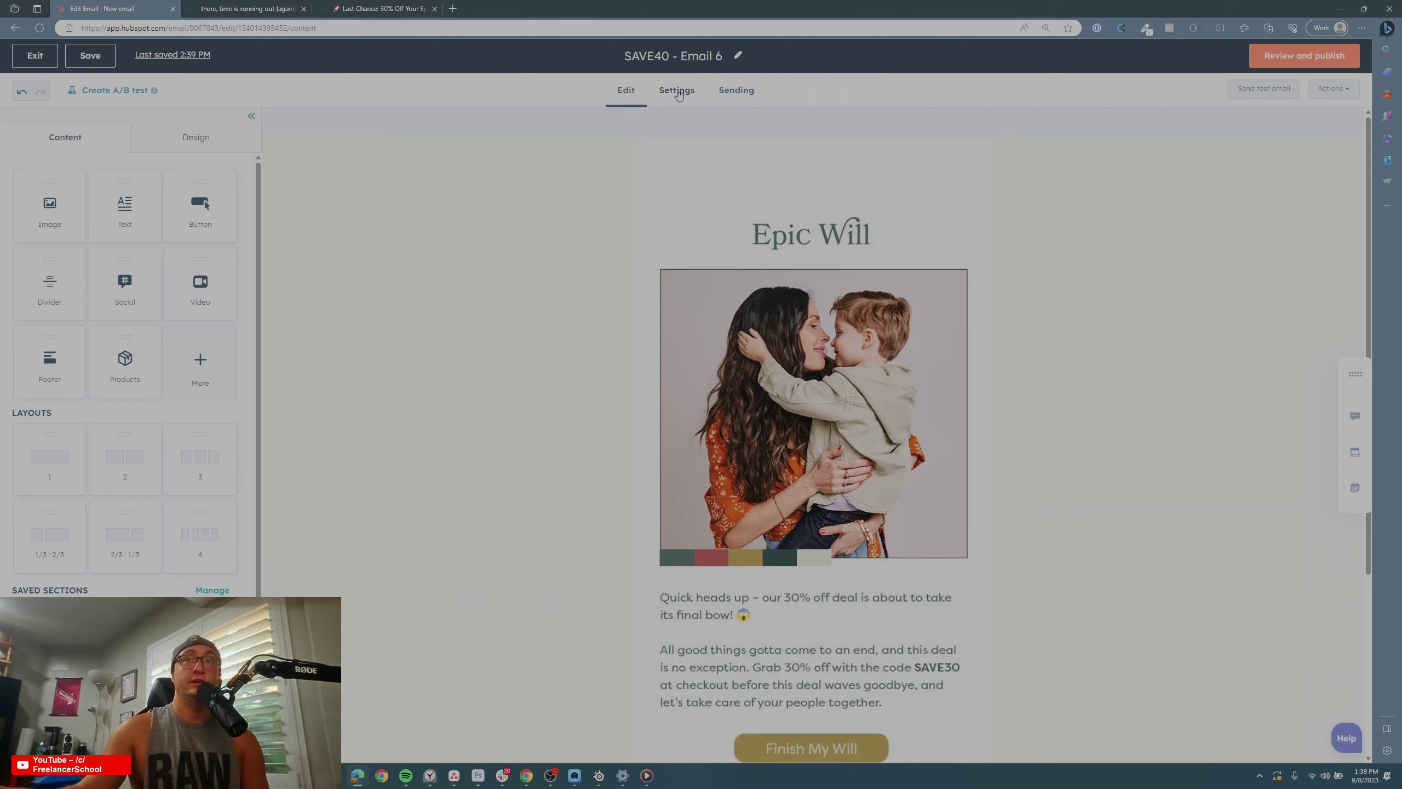
pyautogui.click(677, 90)
# Set From name to The Epic Will Team and From address to the company support address
pyautogui.click(570, 197)
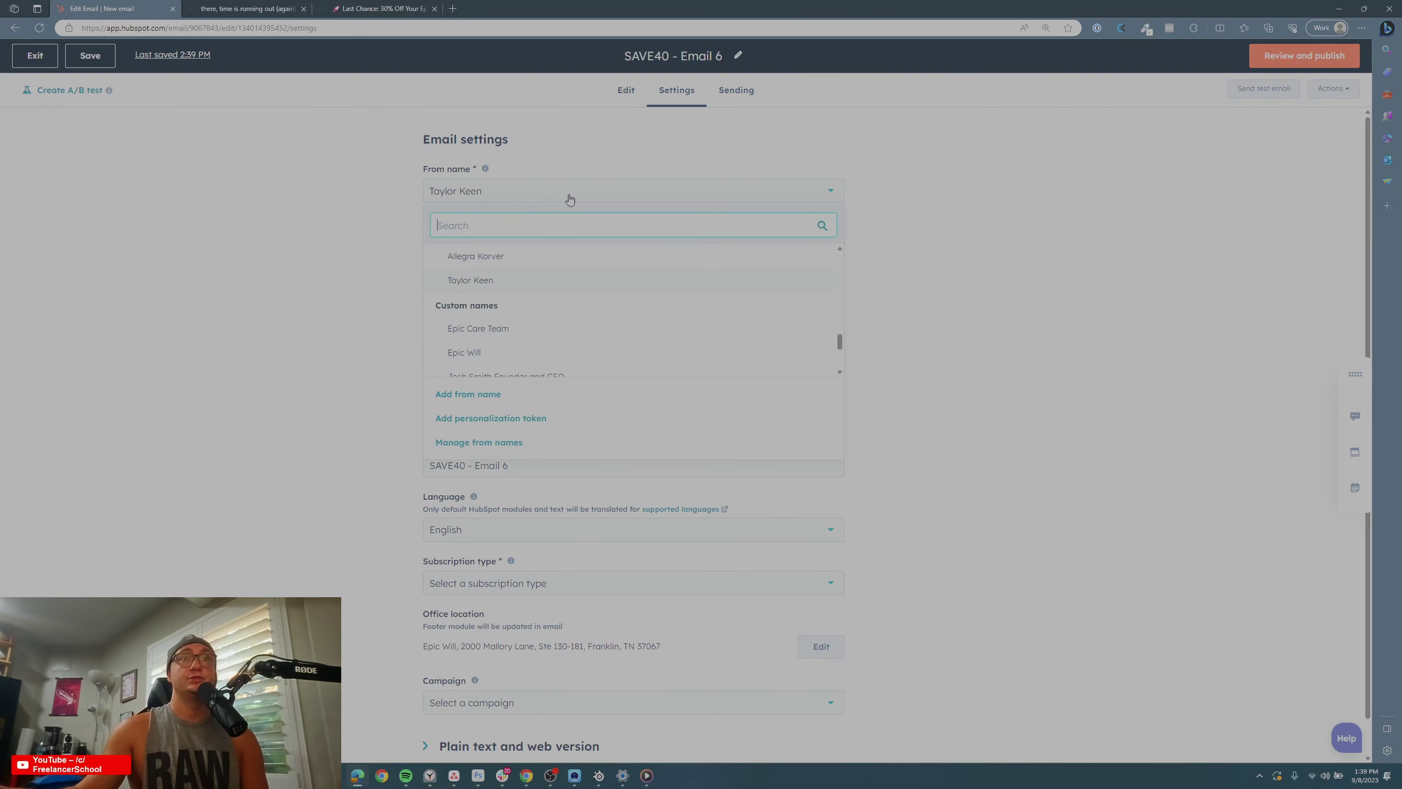
pyautogui.write('epic')
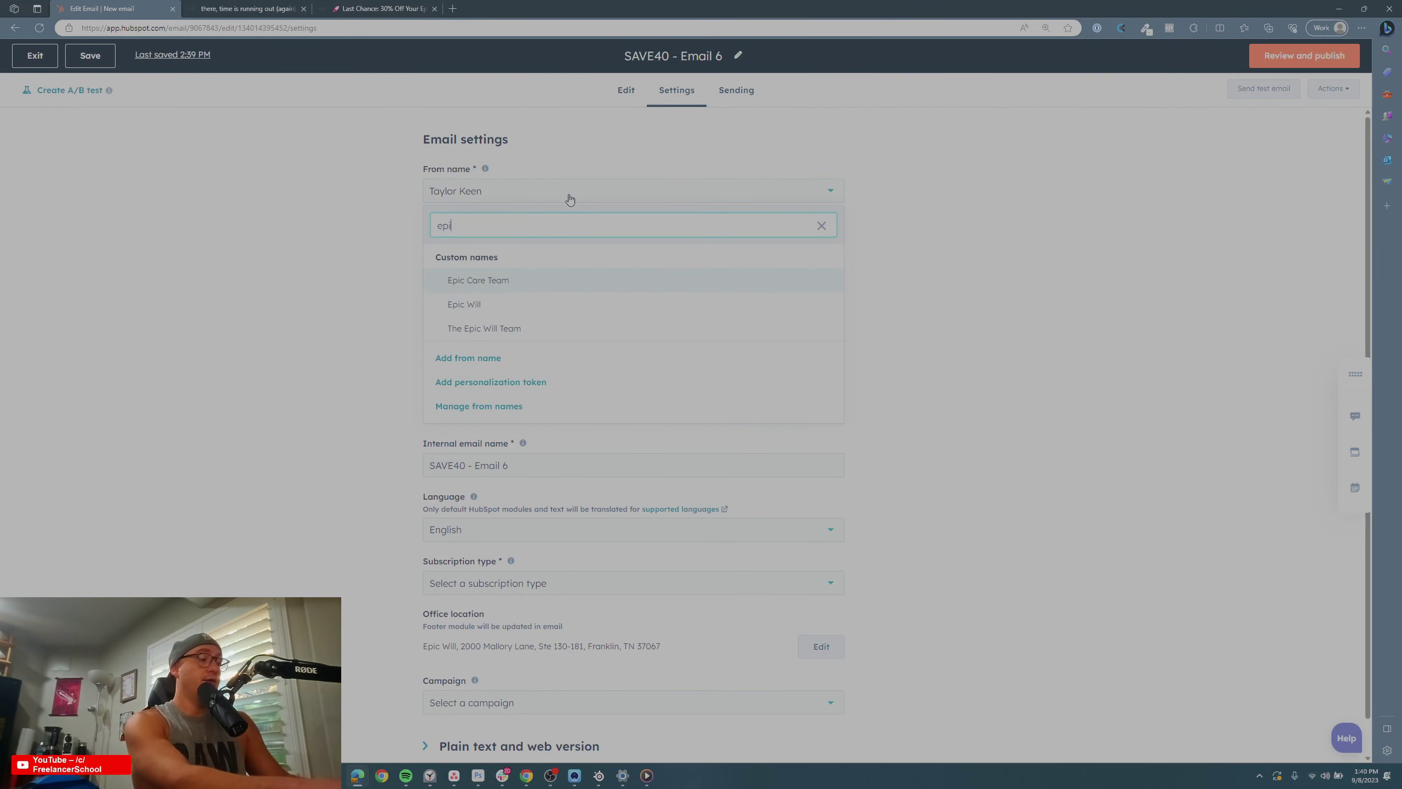
pyautogui.press('Down')
pyautogui.press('Down')
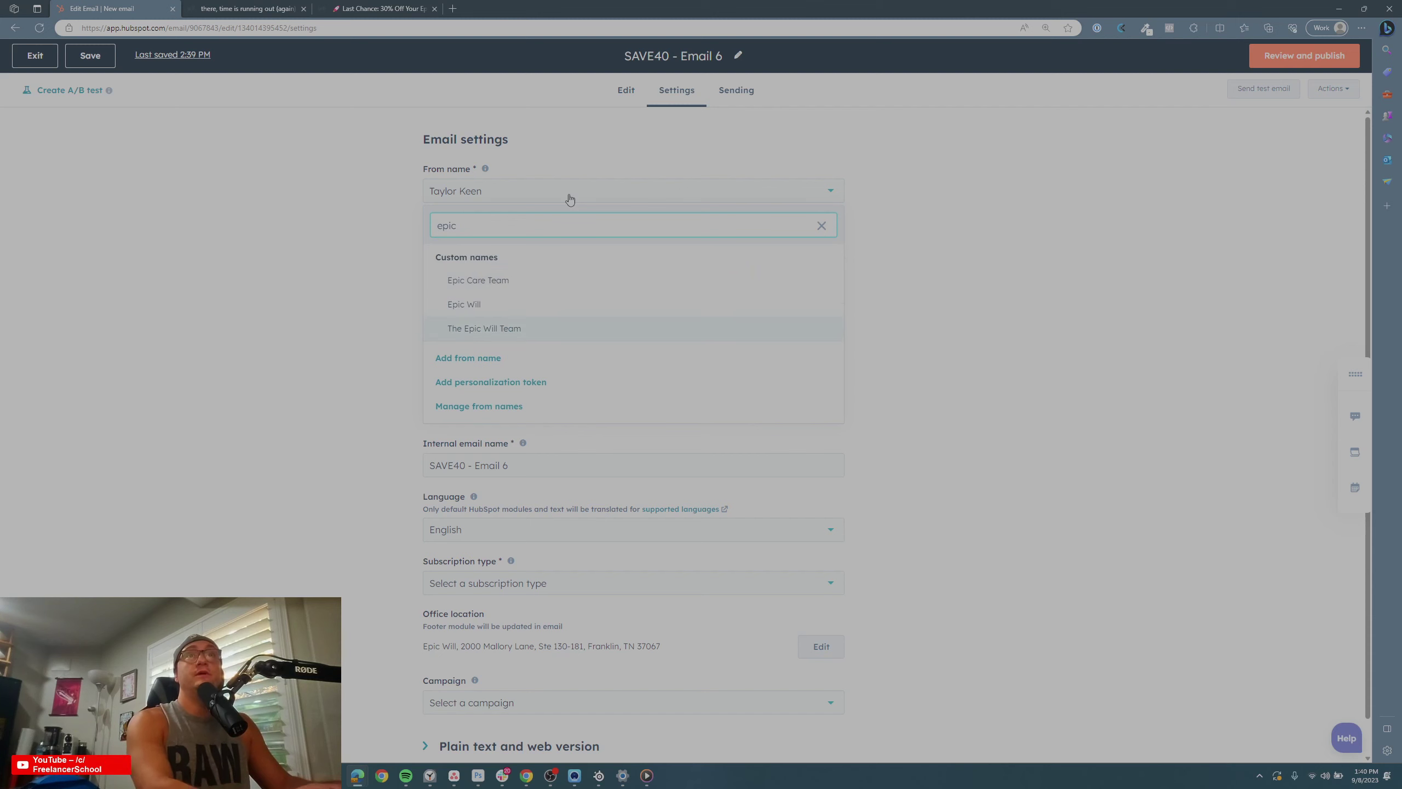
pyautogui.press('Return')
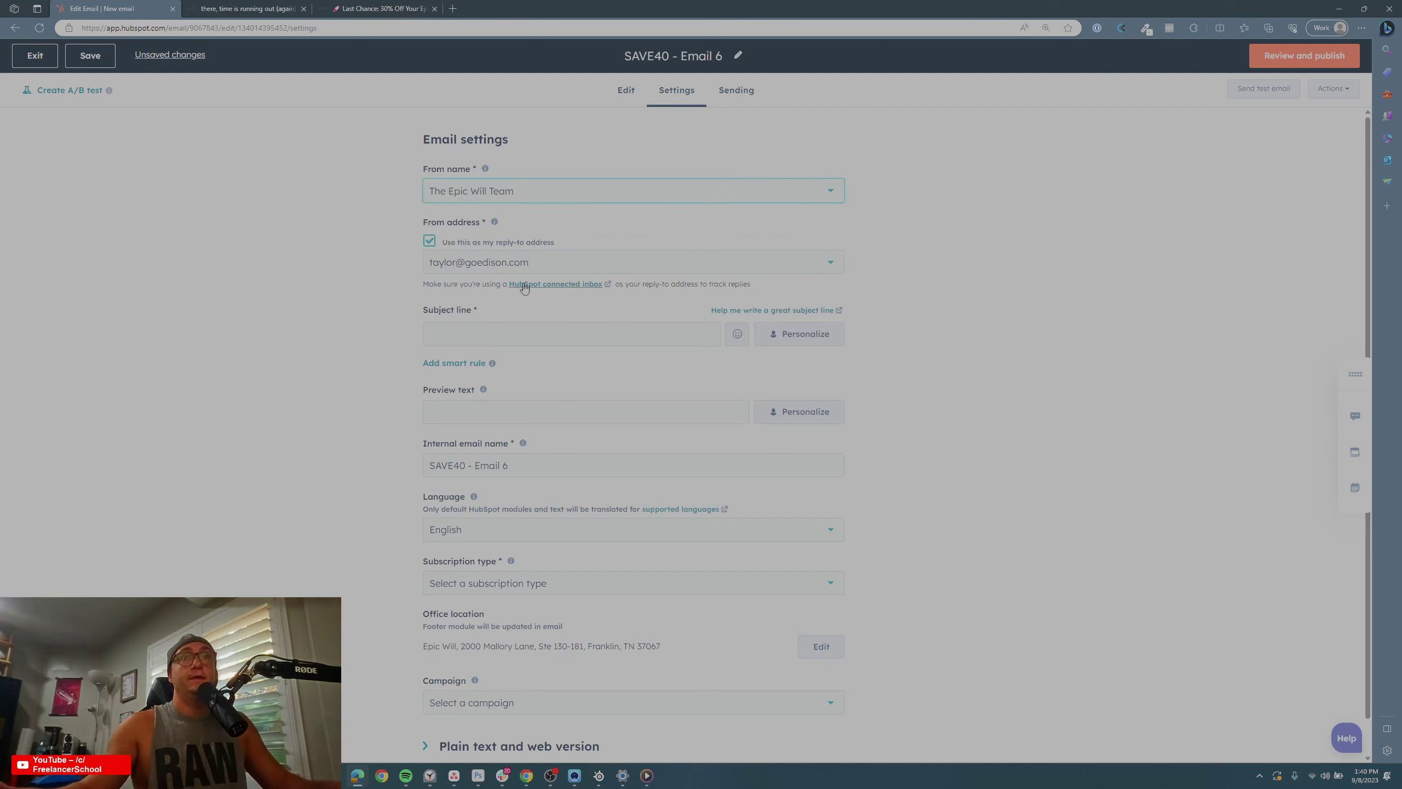
pyautogui.click(540, 274)
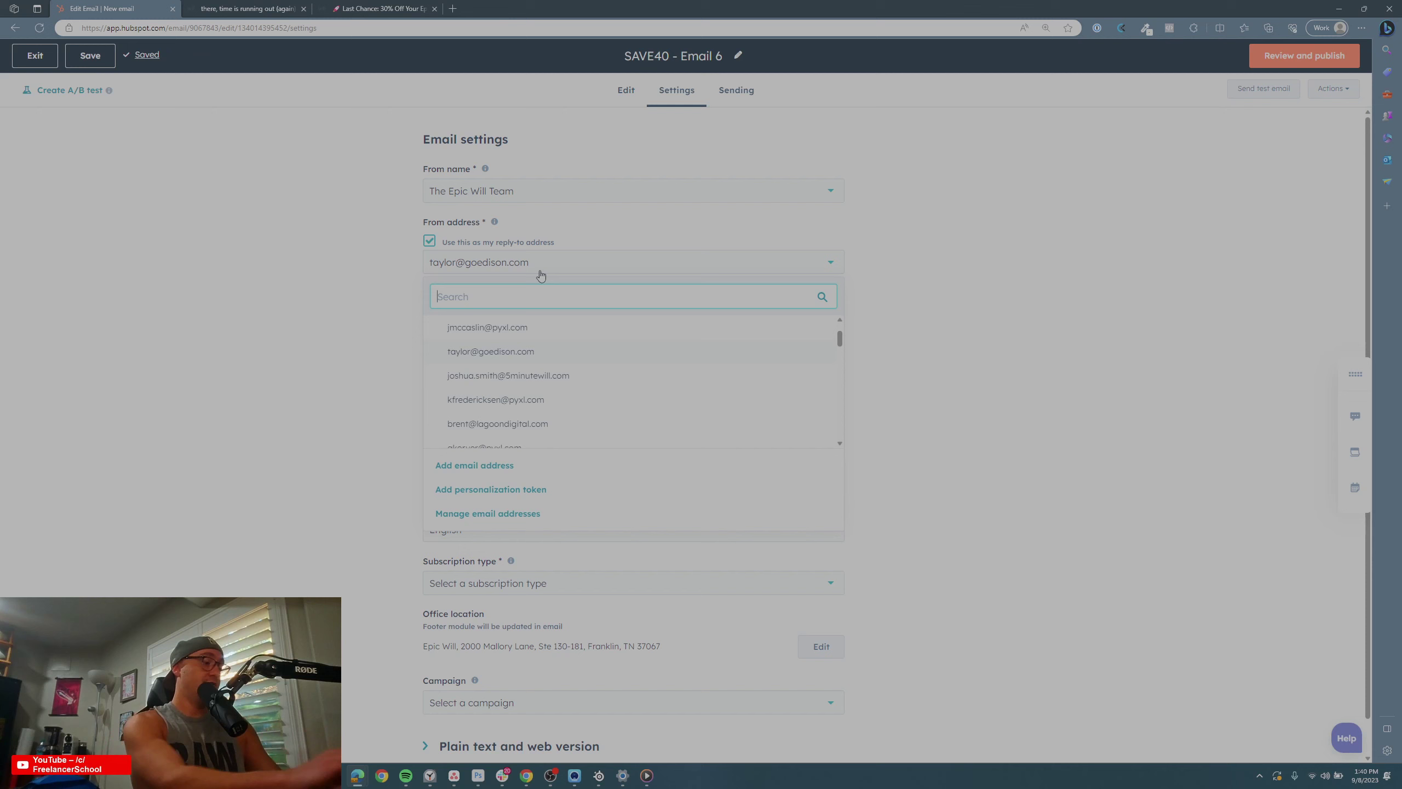
pyautogui.write('support')
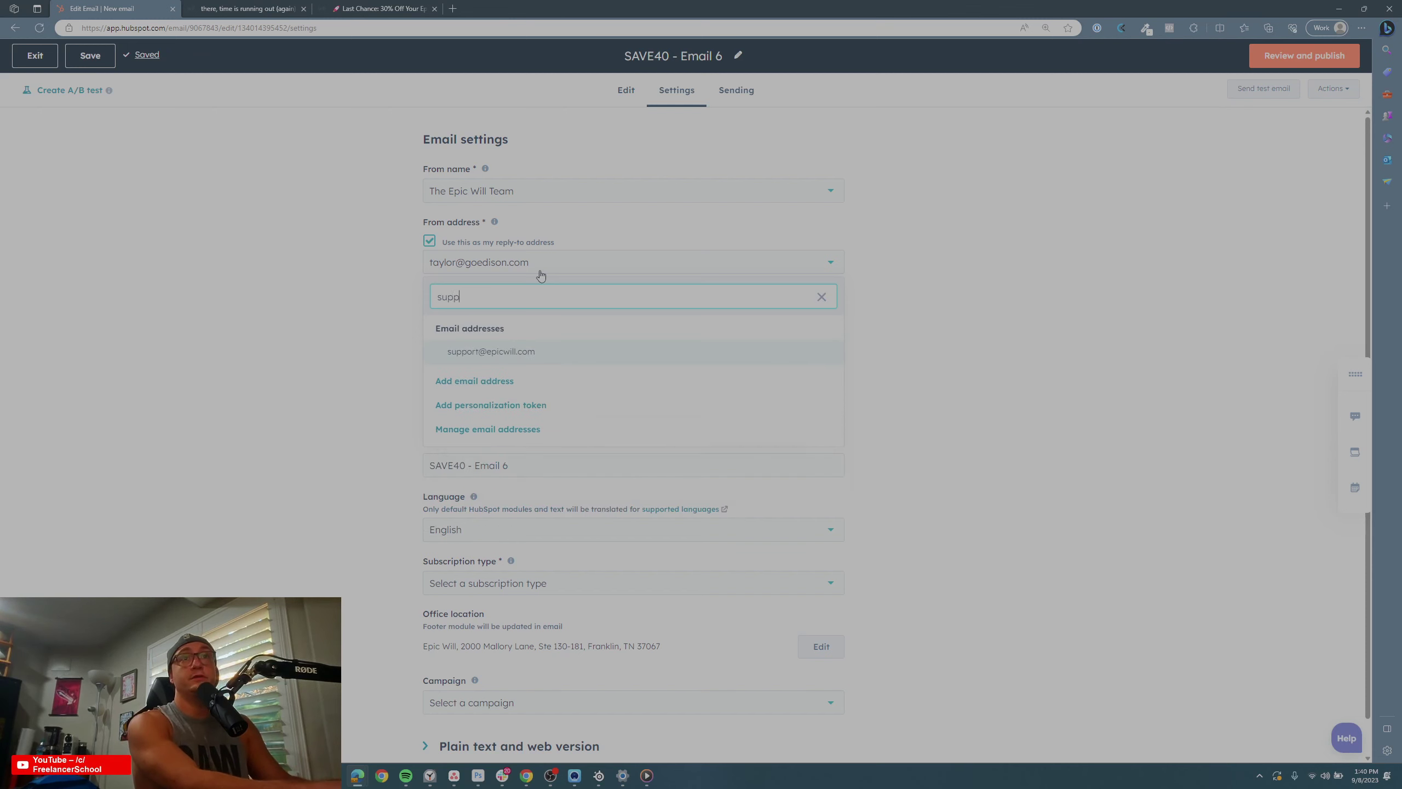
pyautogui.press('Return')
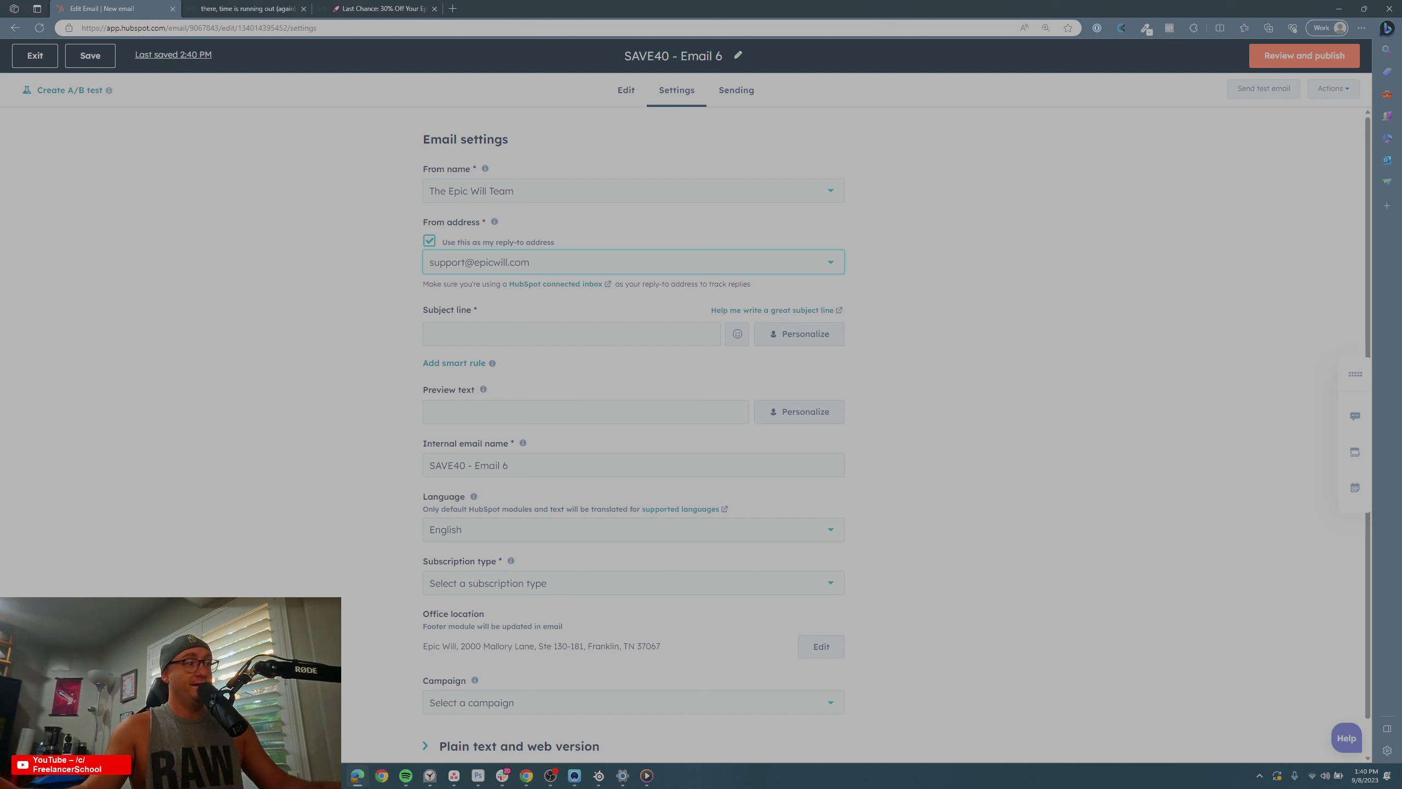
# Paste 'Going, going...nearly gone!' as the subject and the promo message as preview text
pyautogui.press('super+d')
pyautogui.press('super+d')
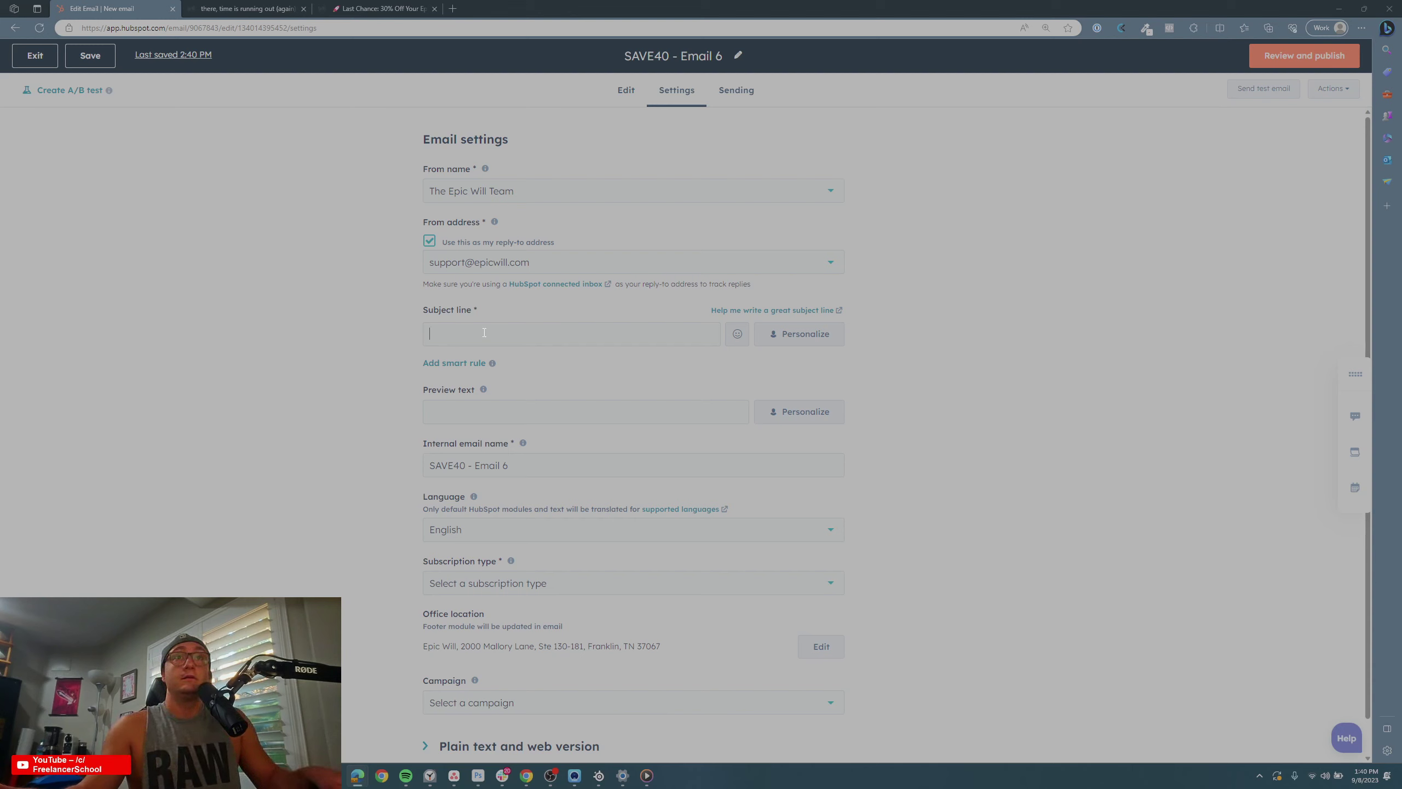
pyautogui.write('Going, going...nearly gone! 🏃 ⌛')
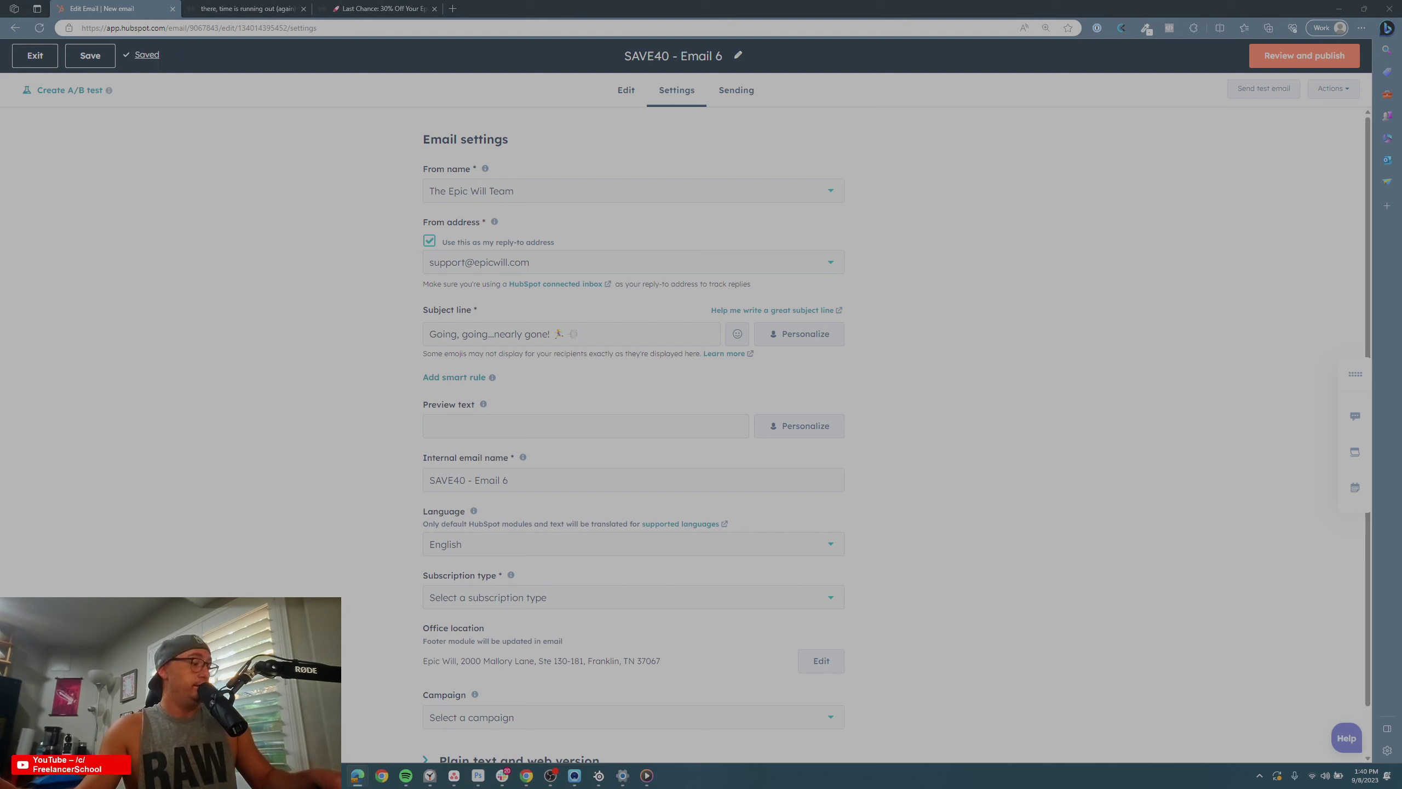
pyautogui.click(472, 432)
pyautogui.write("Quick heads up – our 30% off deal is about to take its final bow! 😱  All good things gotta come to an end, and this deal is no exception. Grab 30% off with the code SAVE30 at checkout before this deal waves goodbye, and let's take care of your people together.")
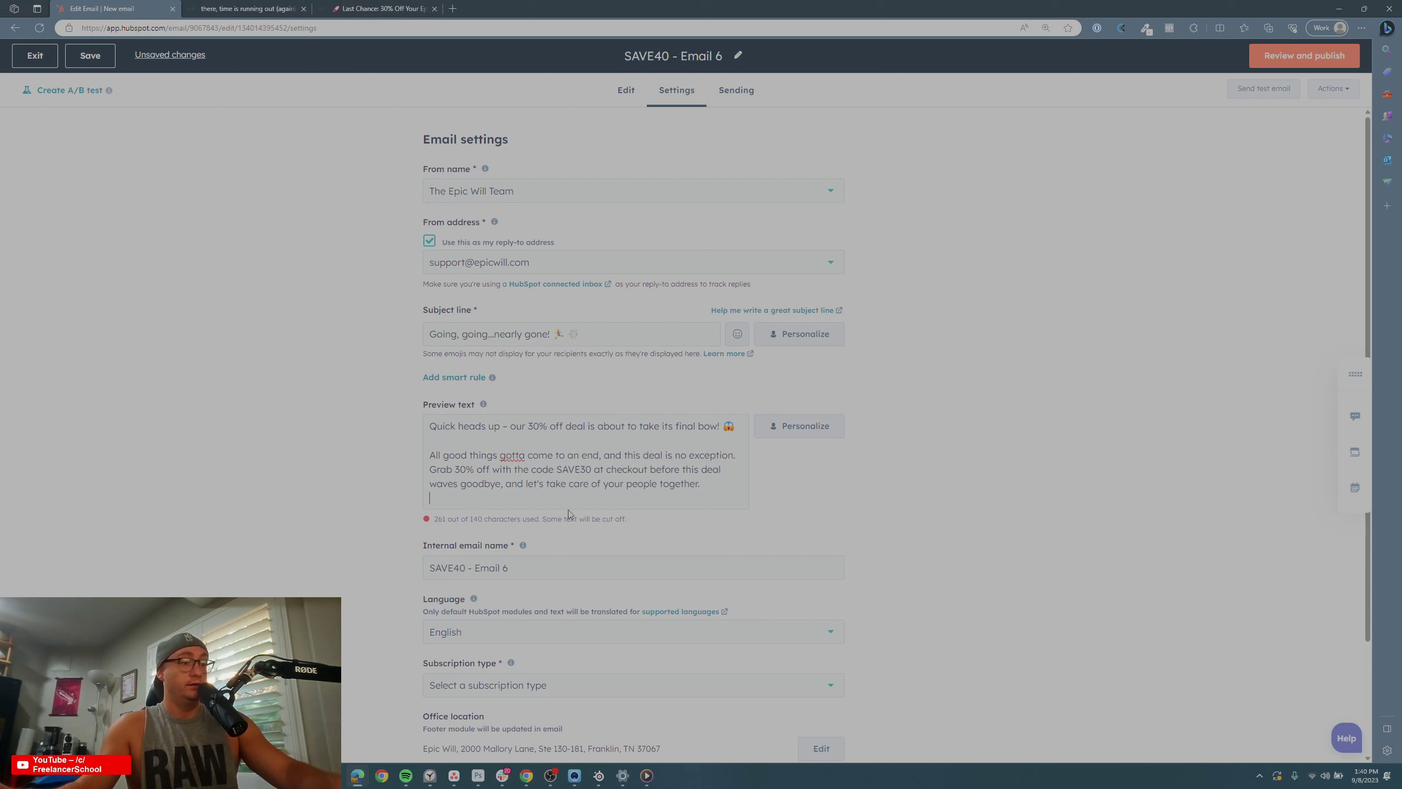
pyautogui.press('BackSpace')
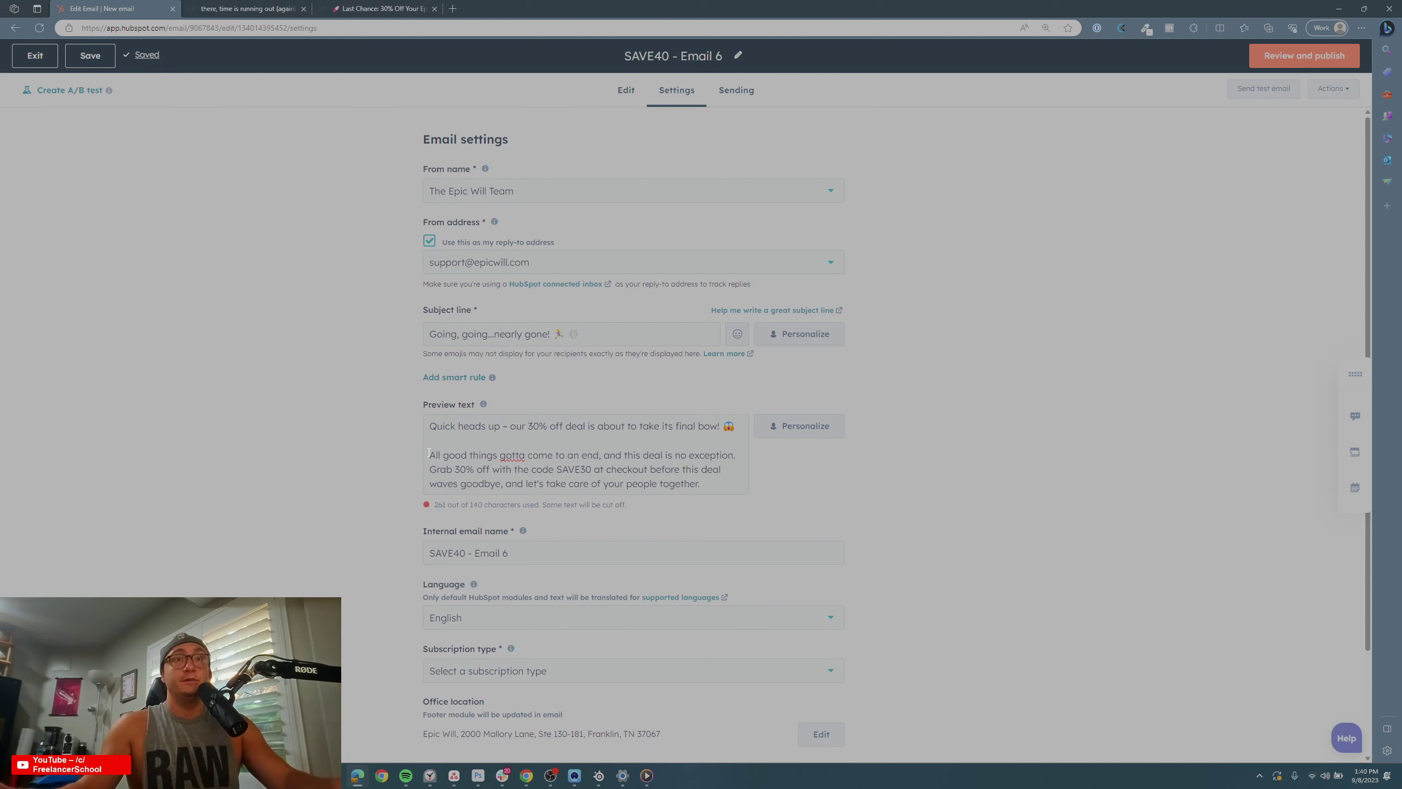
# Trim the preview text to end after 'this deal is no exception' with added periods
pyautogui.click(429, 455)
pyautogui.press('BackSpace')
pyautogui.moveTo(708, 475); pyautogui.dragTo(501, 455)
pyautogui.press('BackSpace')
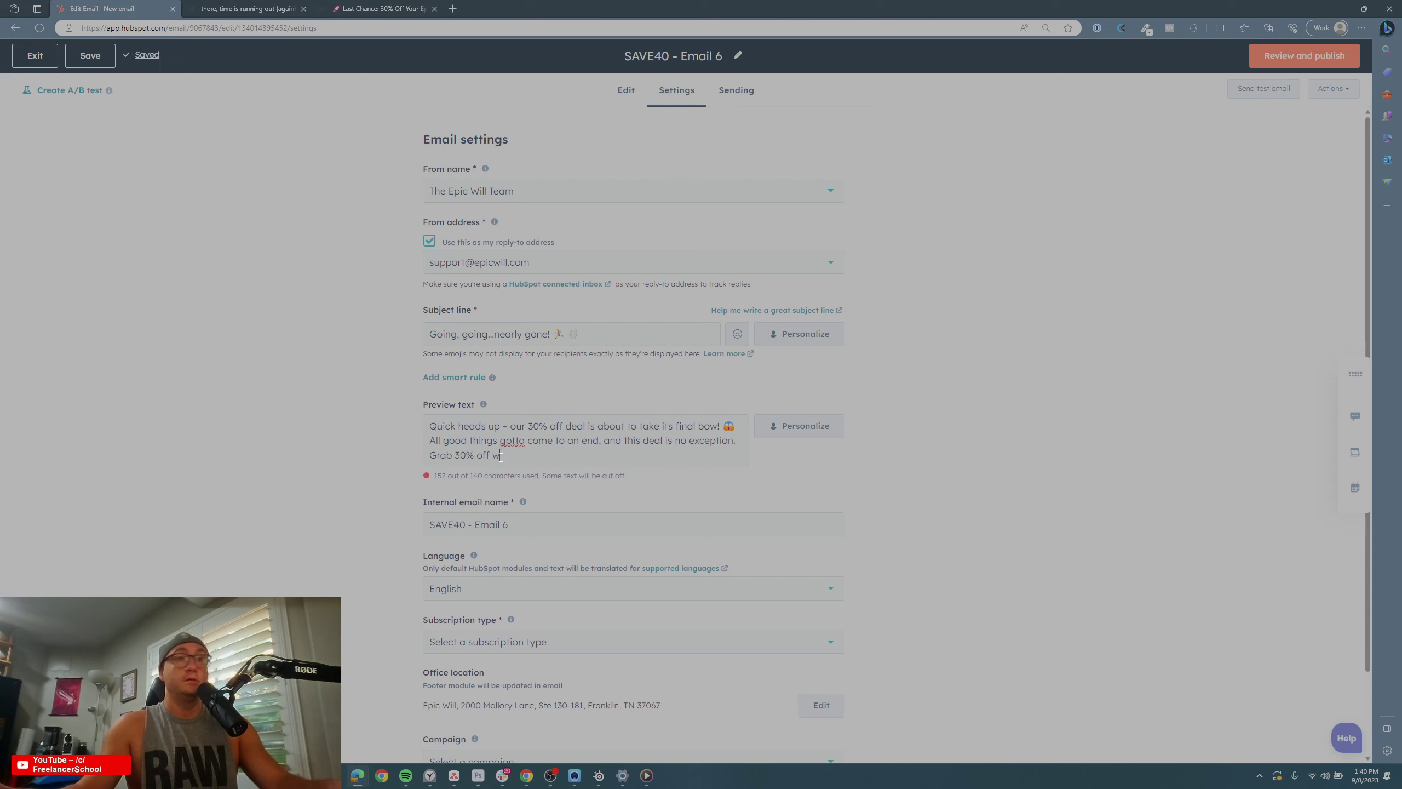
pyautogui.hotkey('ctrl', 'z')
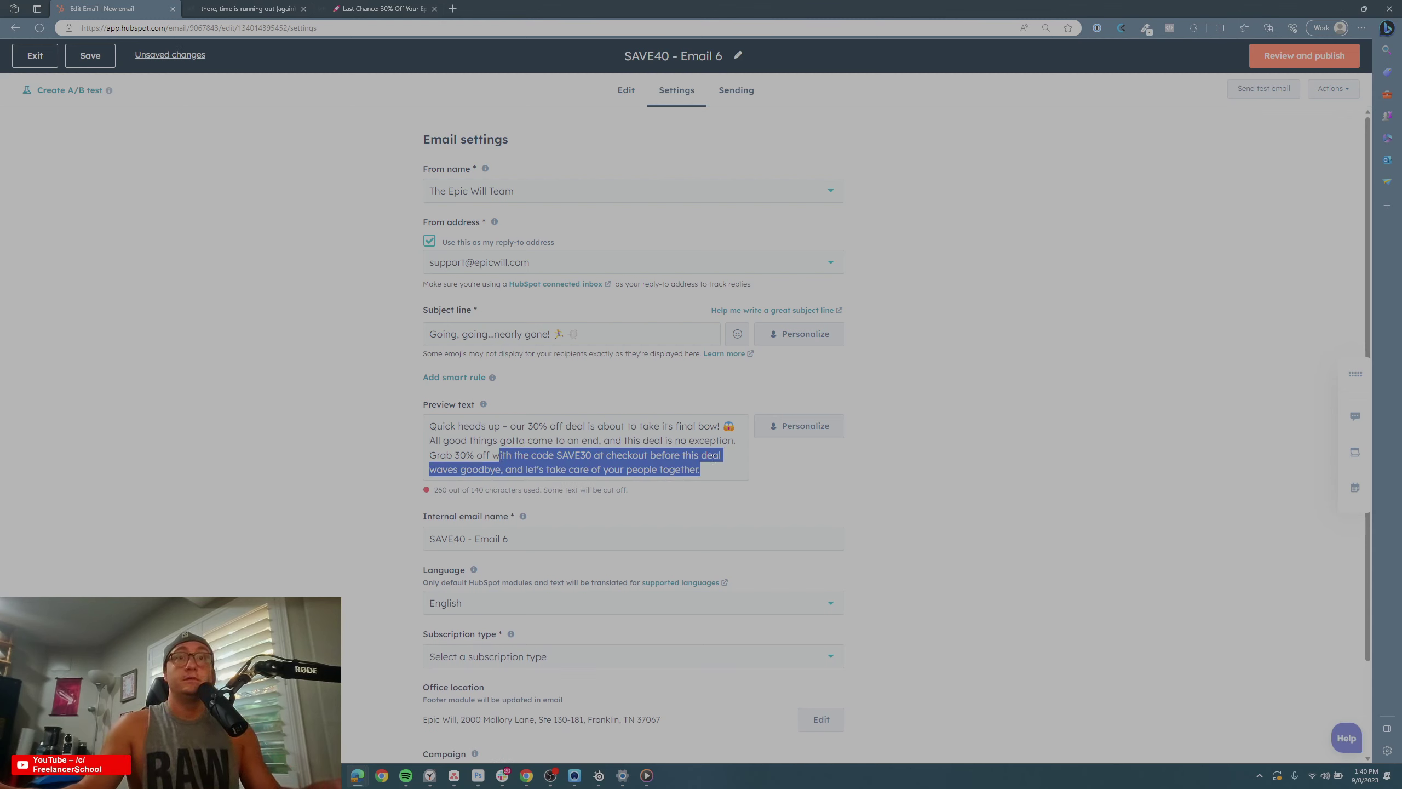
pyautogui.moveTo(710, 465); pyautogui.dragTo(509, 454)
pyautogui.press('BackSpace')
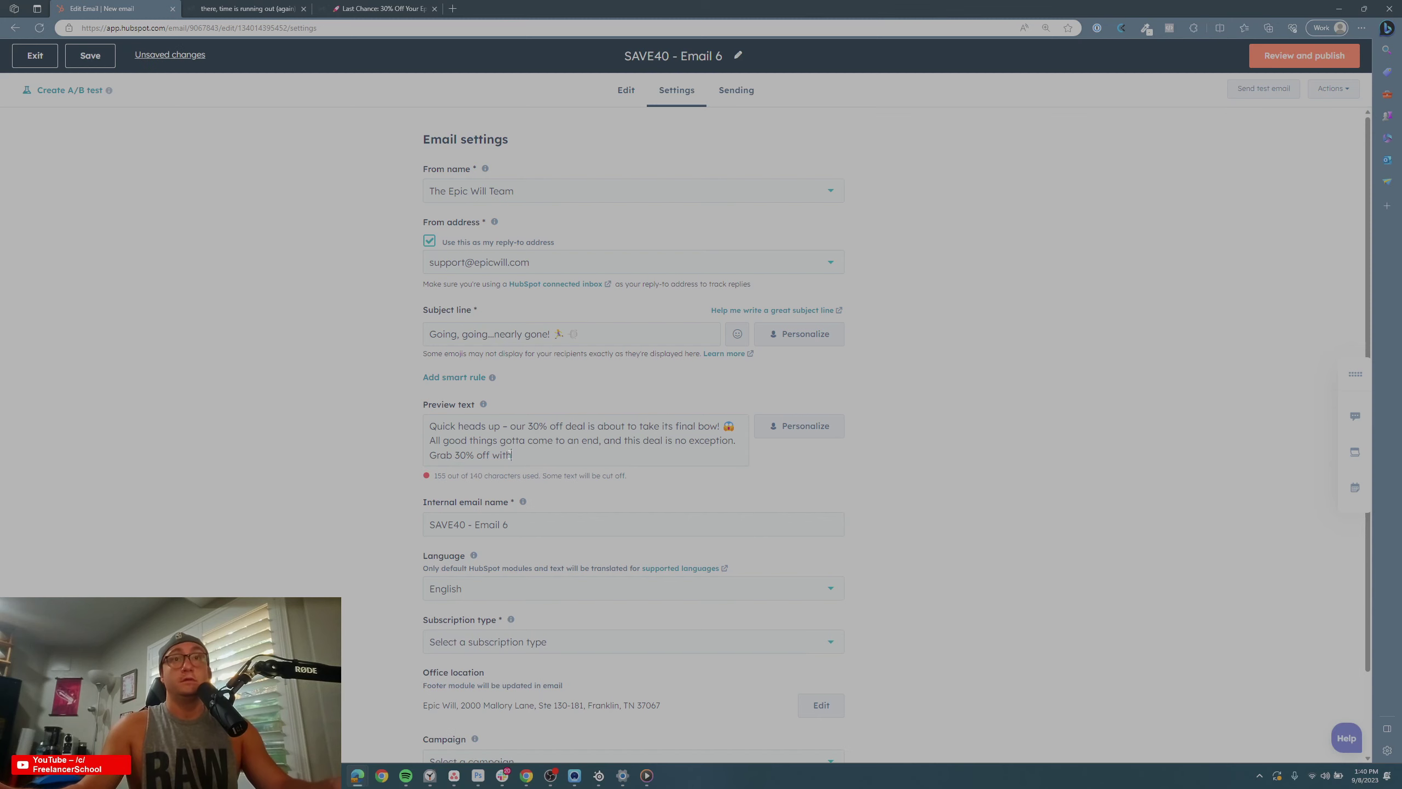
pyautogui.press('BackSpace')
pyautogui.press('BackSpace')
pyautogui.press('BackSpace')
pyautogui.press('BackSpace')
pyautogui.press('BackSpace')
pyautogui.press('BackSpace')
pyautogui.press('BackSpace')
pyautogui.press('BackSpace')
pyautogui.press('BackSpace')
pyautogui.press('BackSpace')
pyautogui.press('BackSpace')
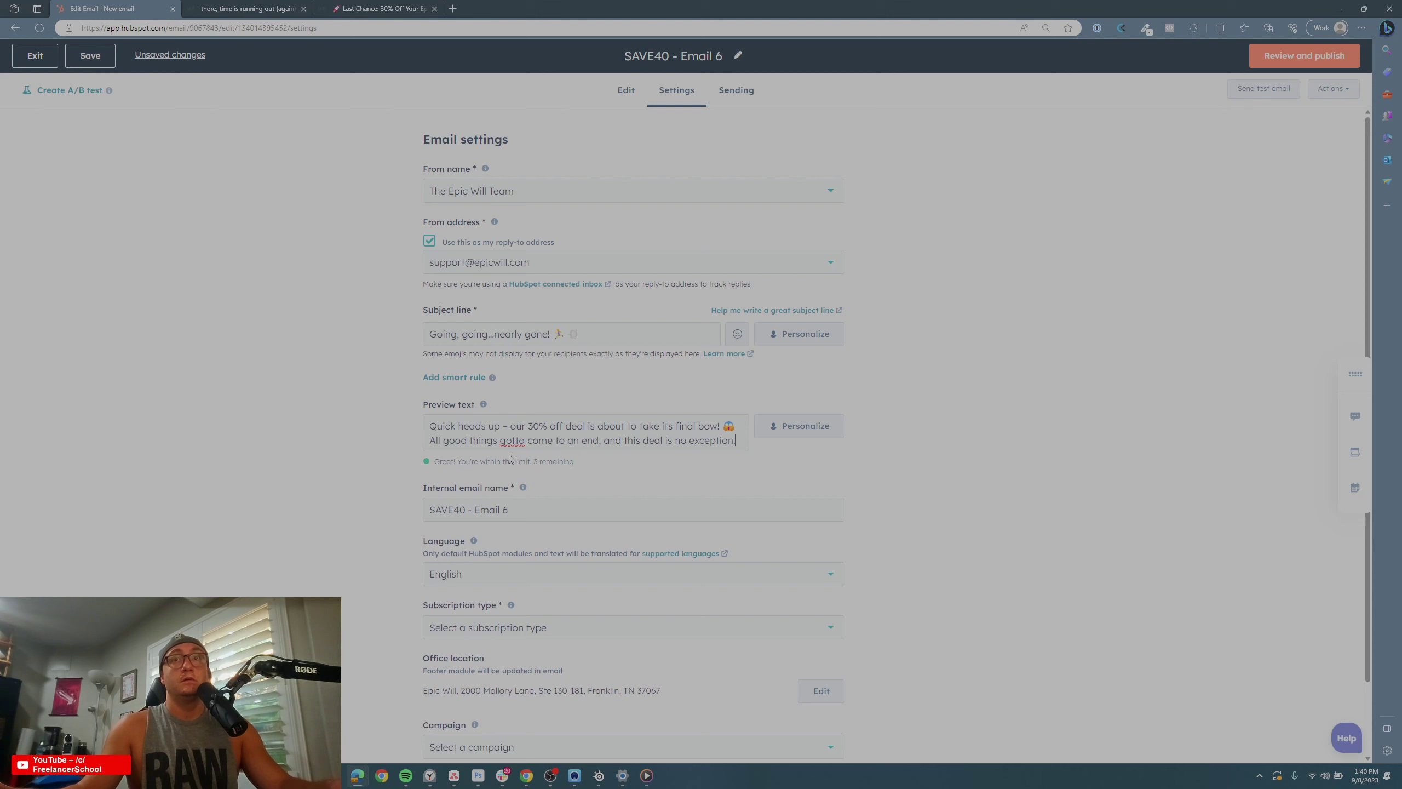
pyautogui.write('..')
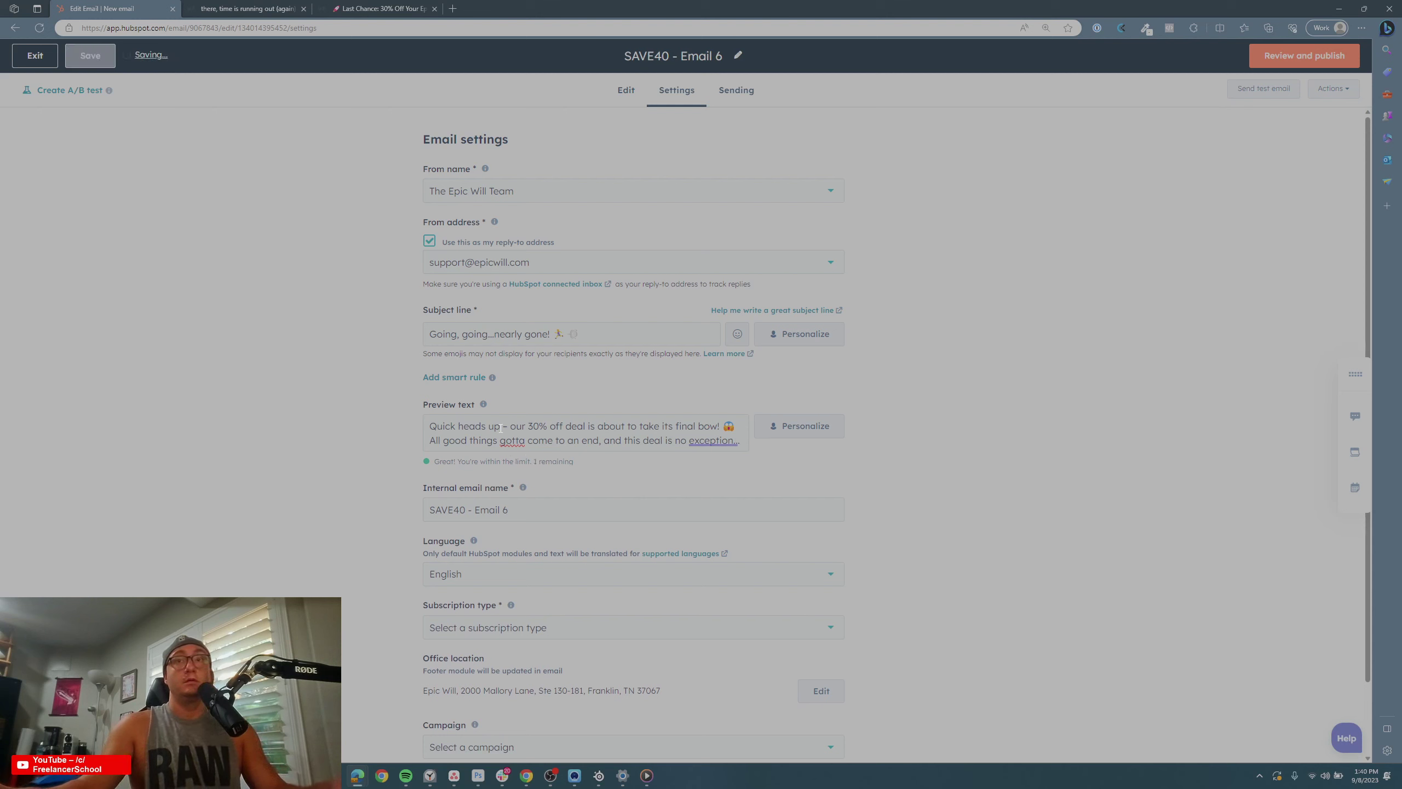
# Insert a Contact First name personalization token at the start of the preview text
pyautogui.click(823, 429)
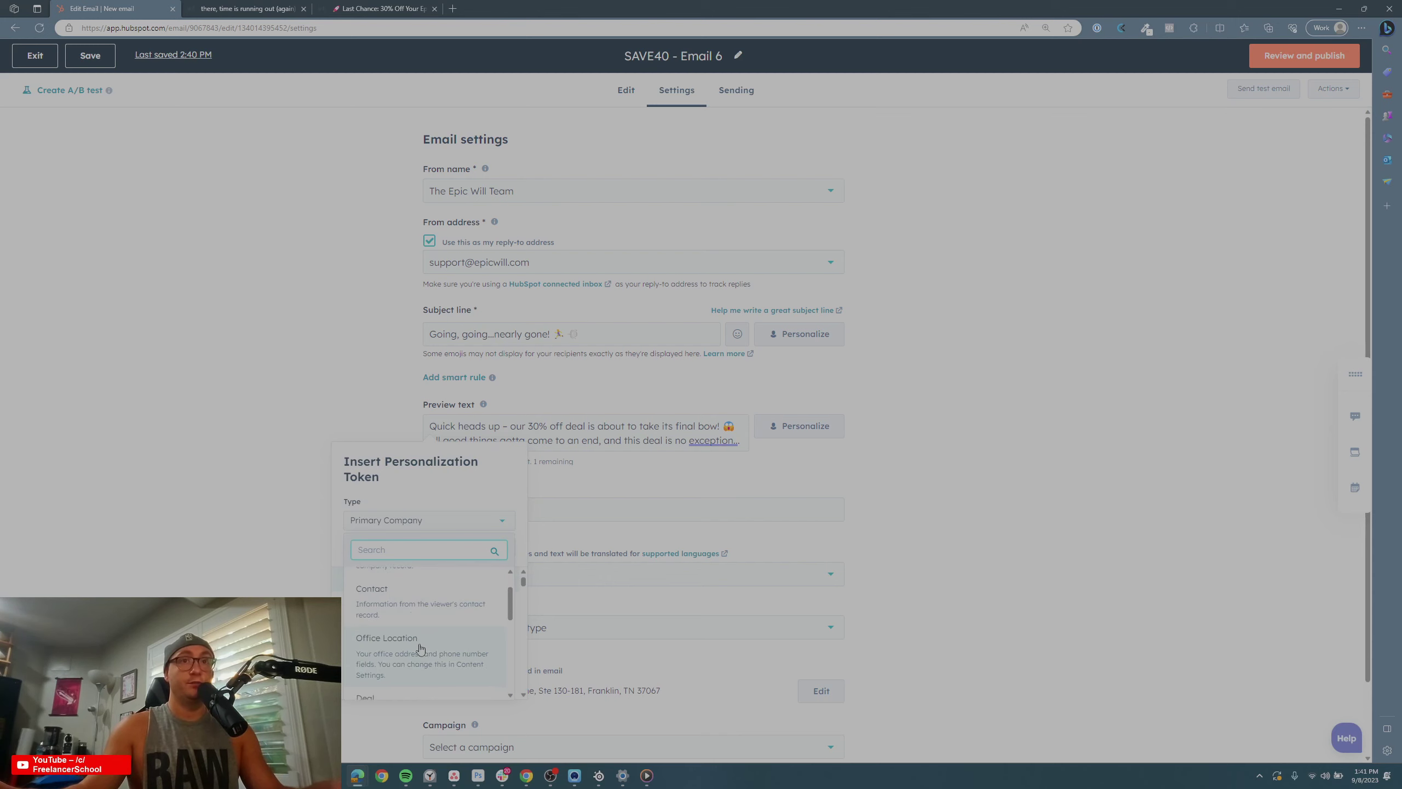
pyautogui.click(429, 635)
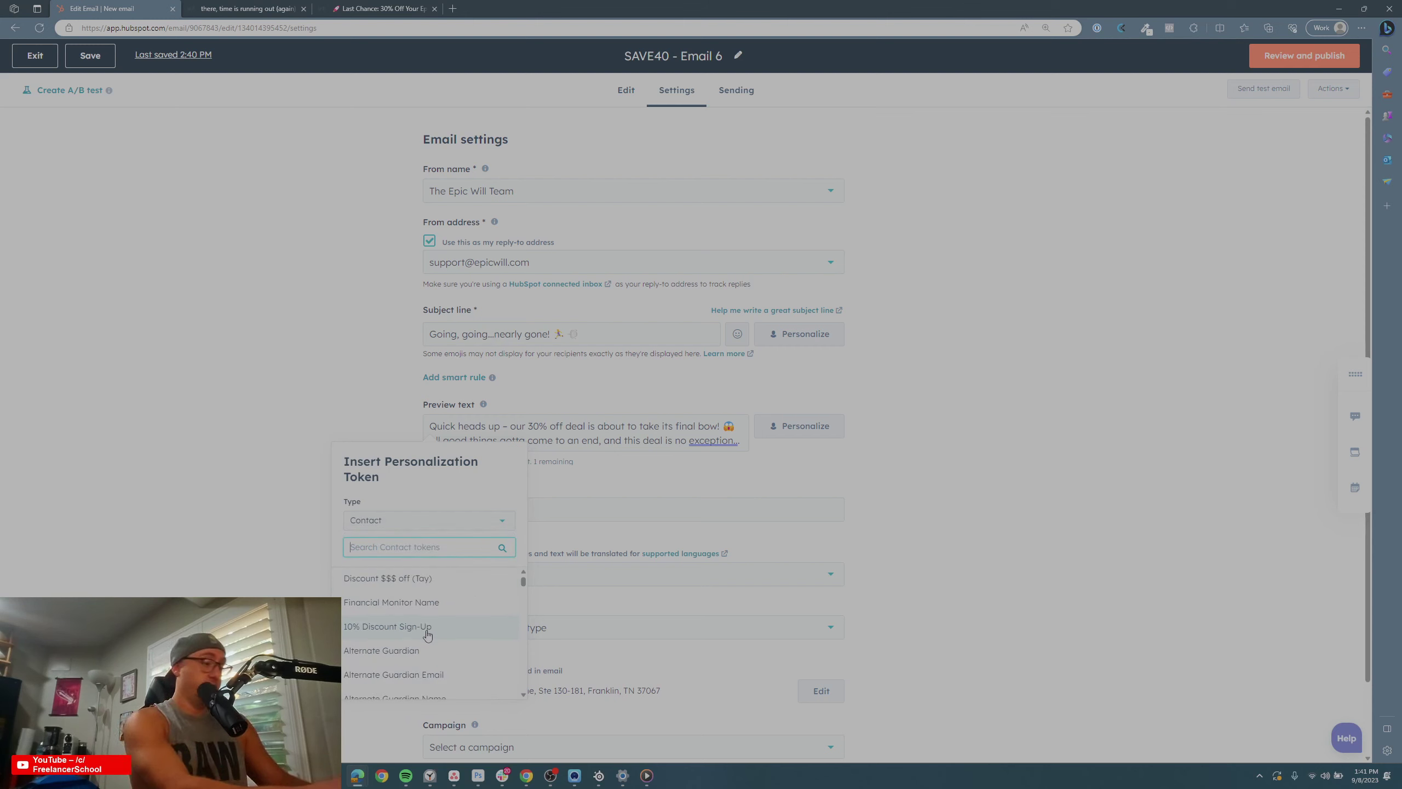
pyautogui.write('First')
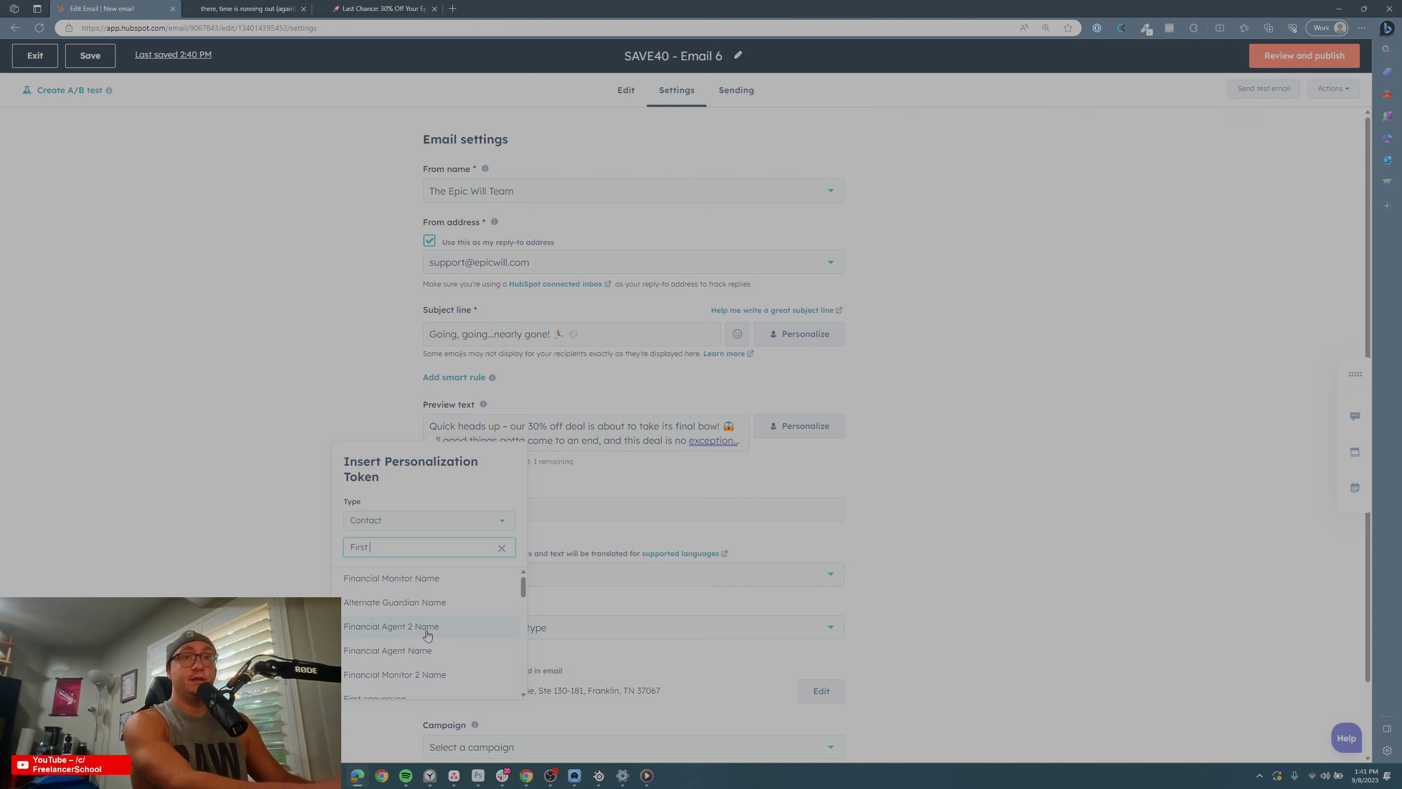
pyautogui.write(' Name')
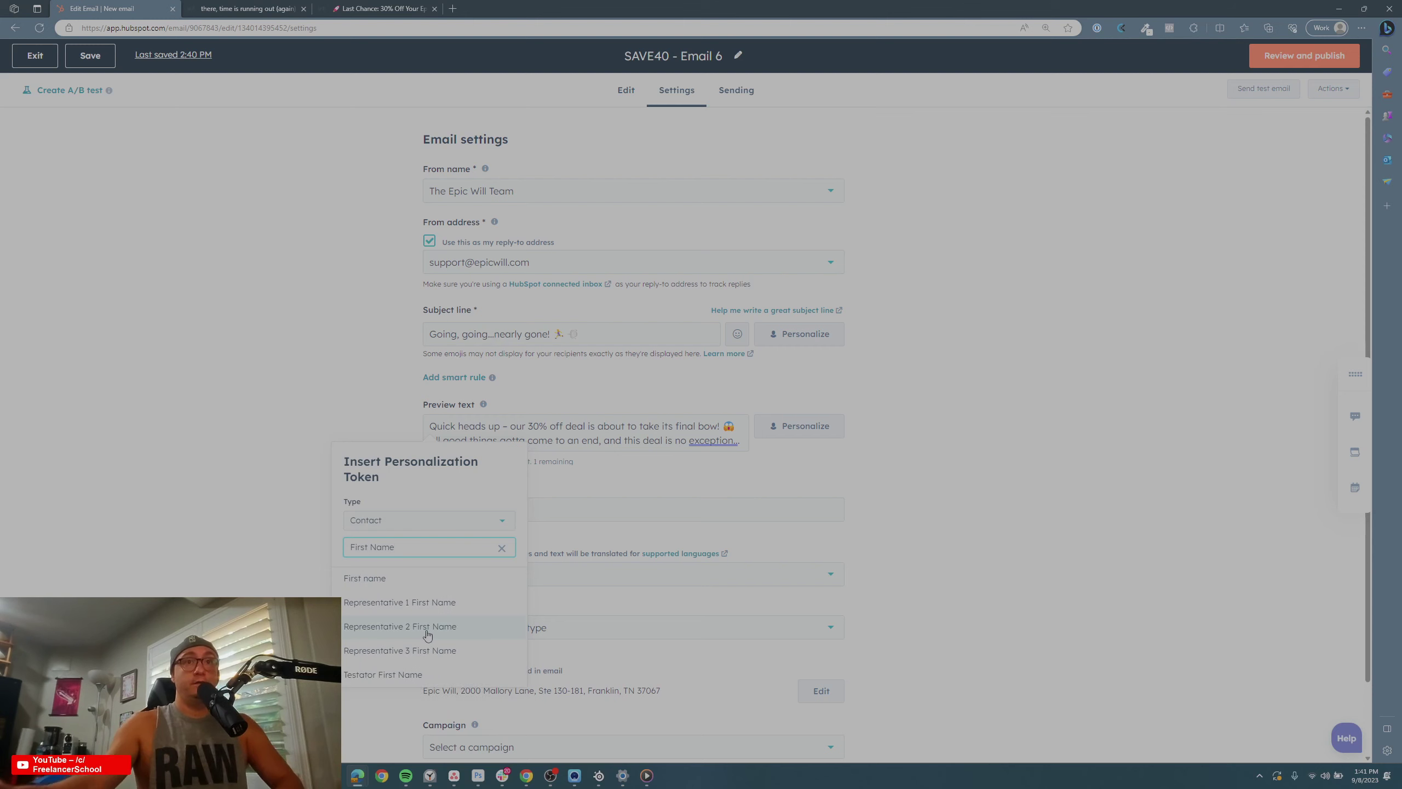
pyautogui.click(422, 577)
pyautogui.click(359, 600)
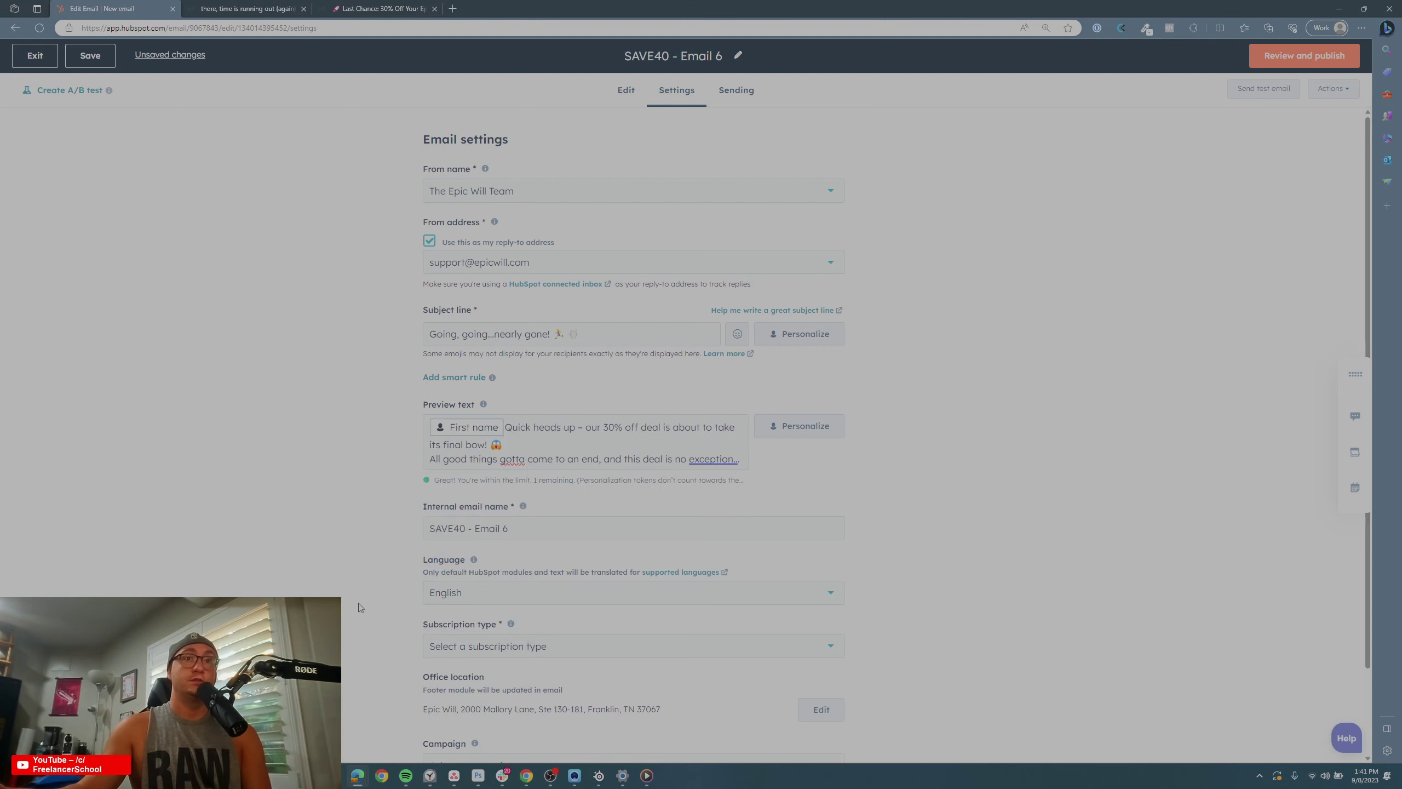
# Set subscription type to Marketing Information and campaign to Save 30 Email Campaign
pyautogui.scroll(-3, 906, 624)
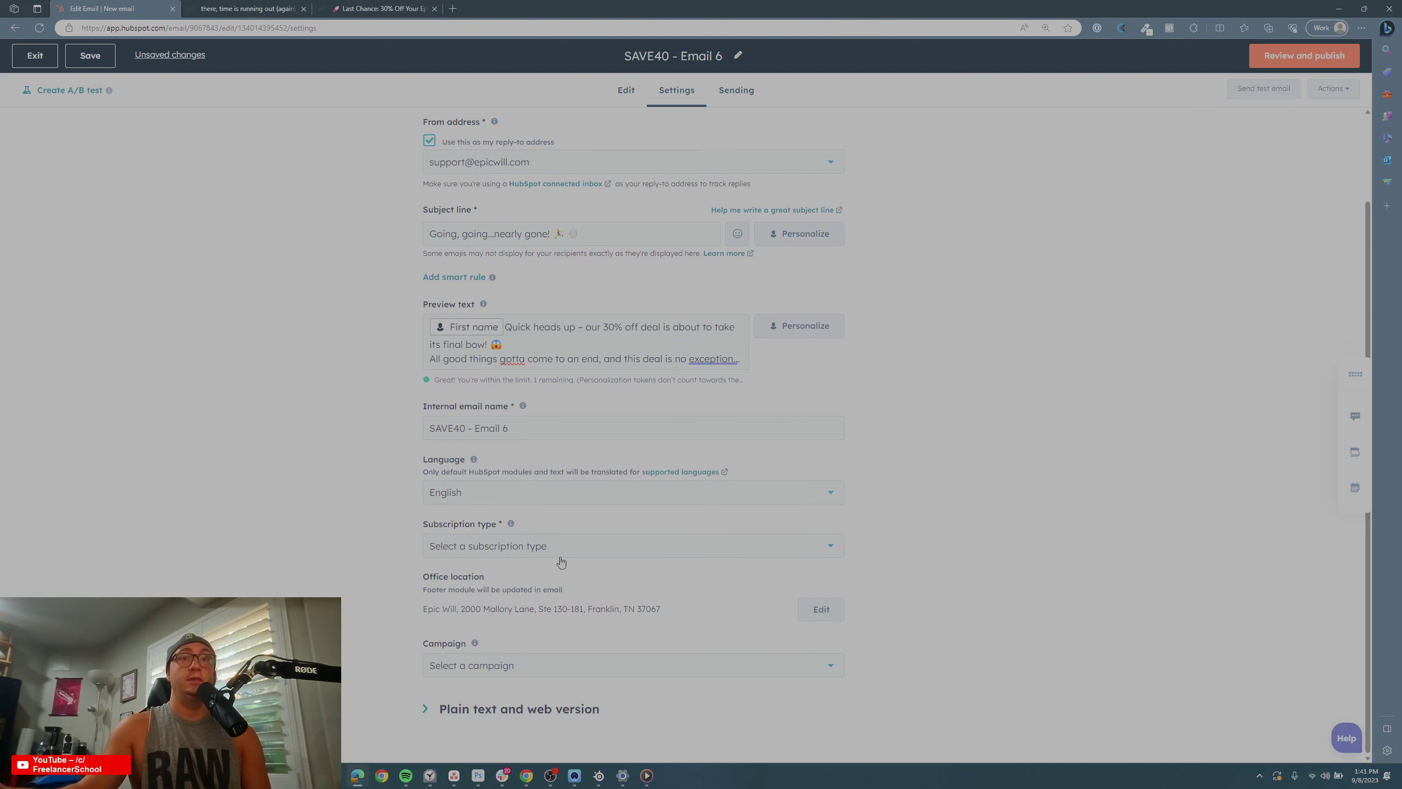
pyautogui.click(519, 548)
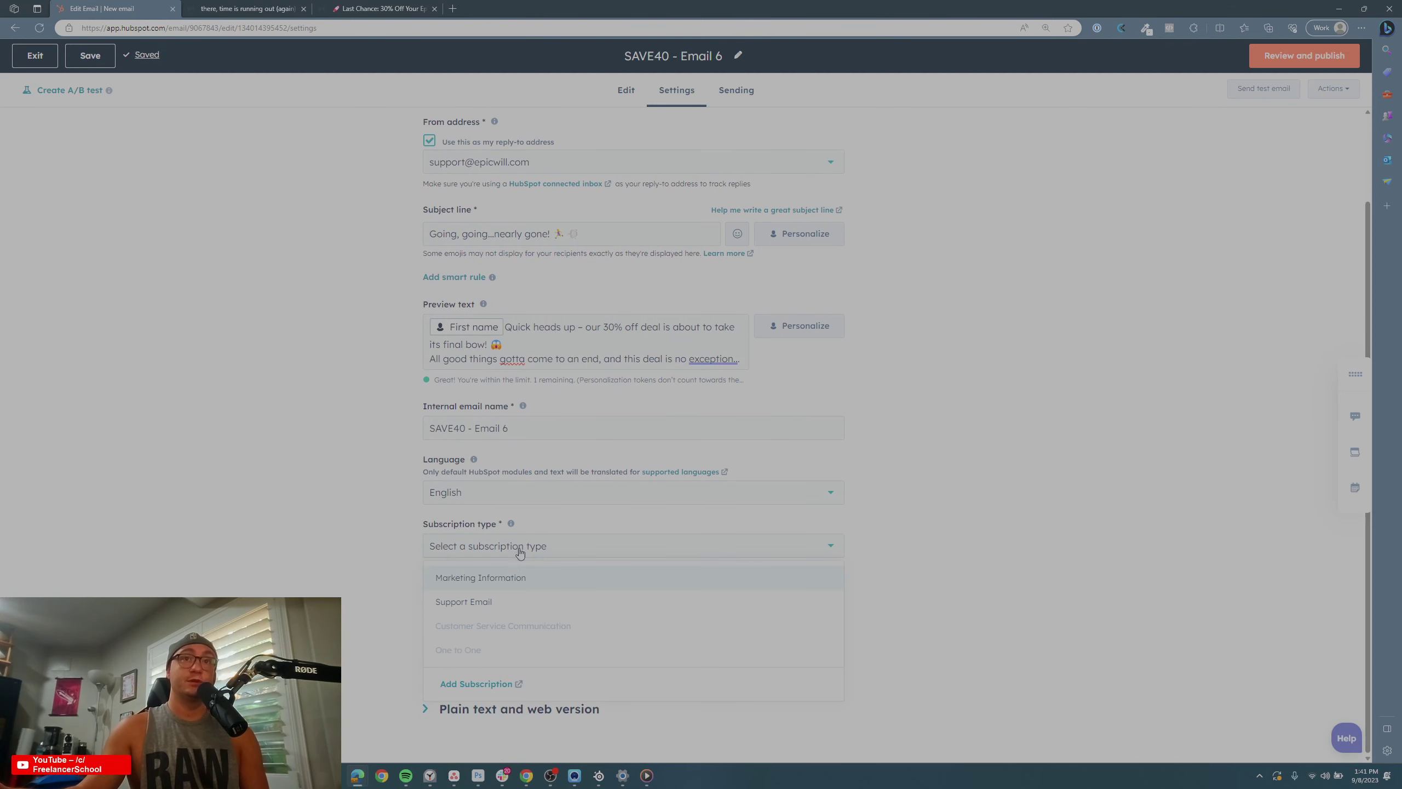
pyautogui.click(515, 577)
pyautogui.click(614, 667)
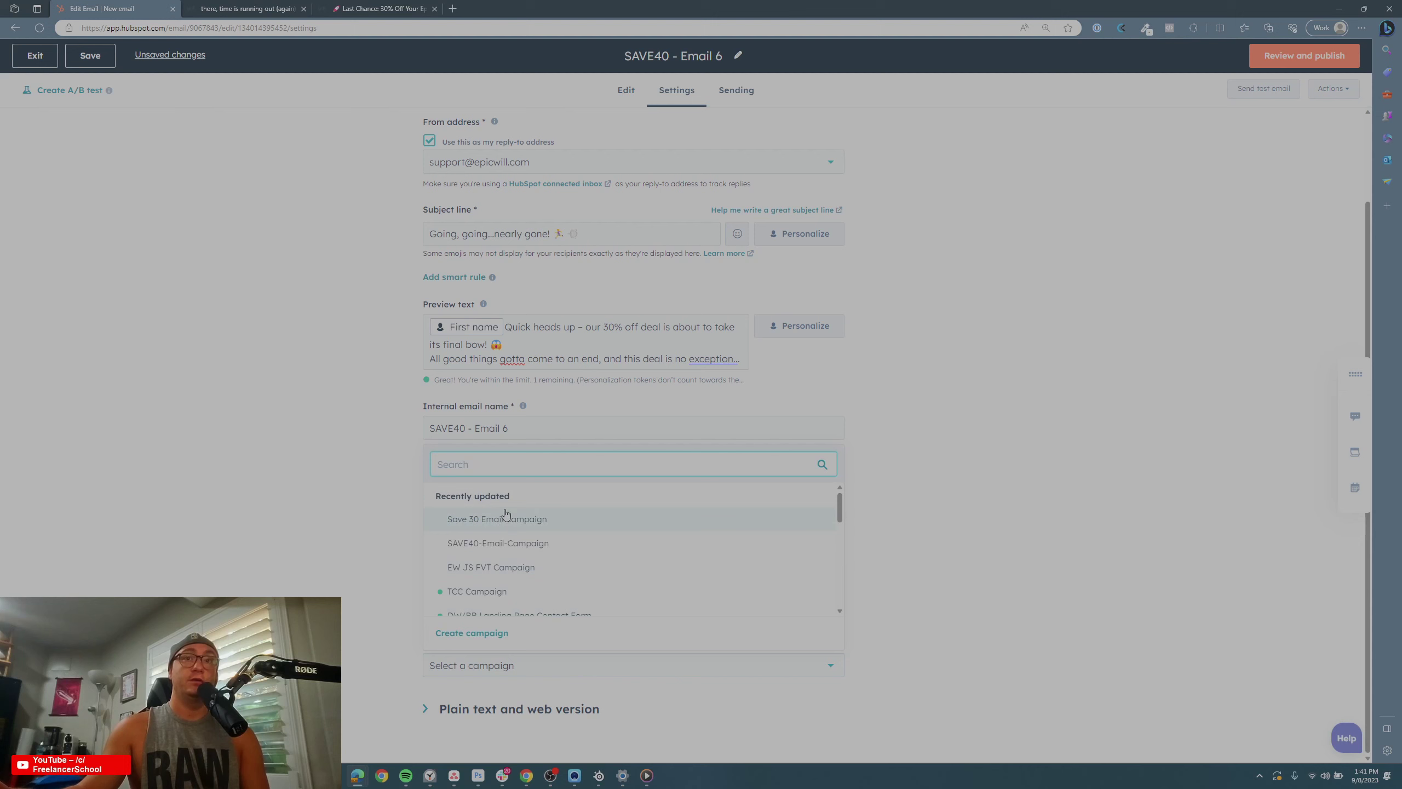
pyautogui.click(512, 520)
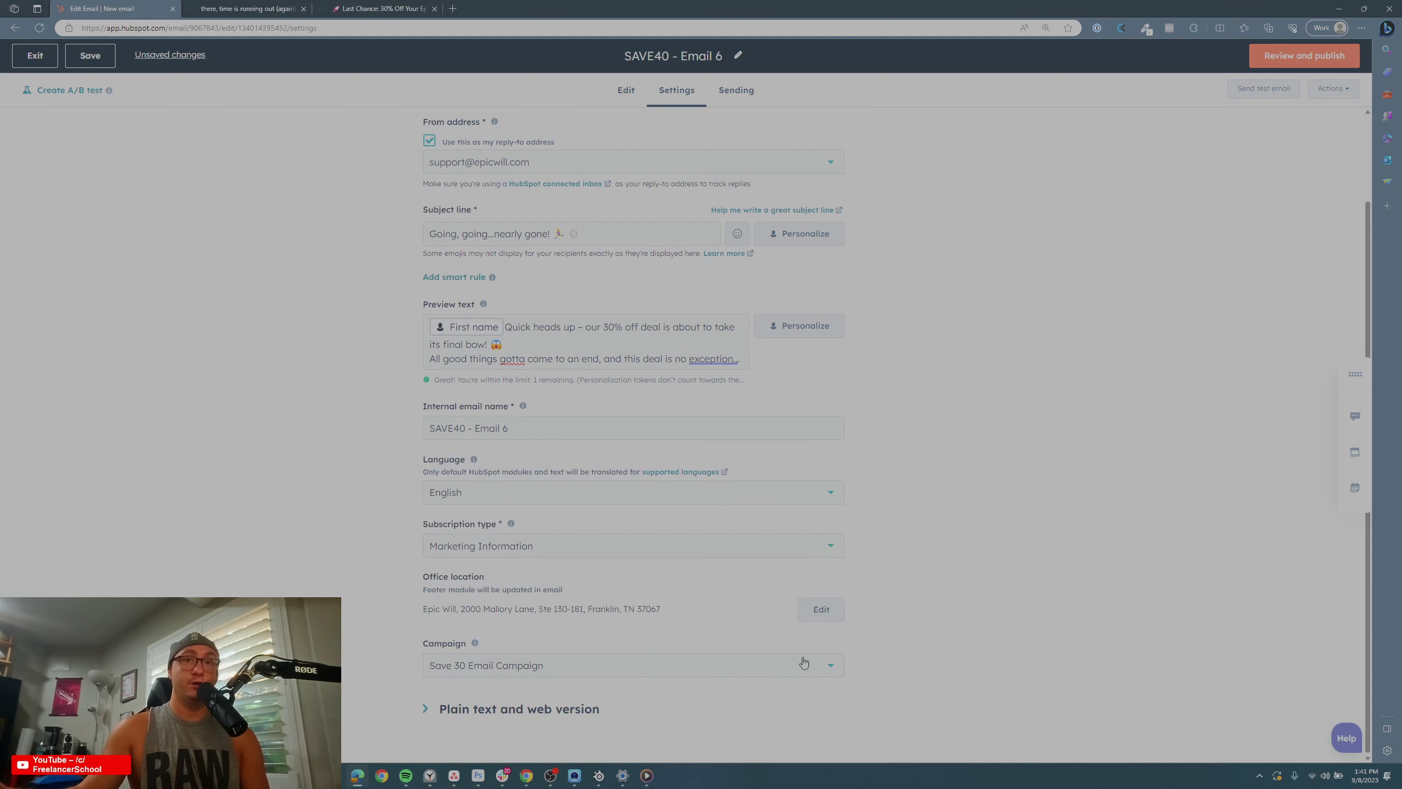
pyautogui.scroll(3, 804, 662)
# Tick 'Don't send to contacts with low engagement', publish, and defer the workflow prompt
pyautogui.click(752, 105)
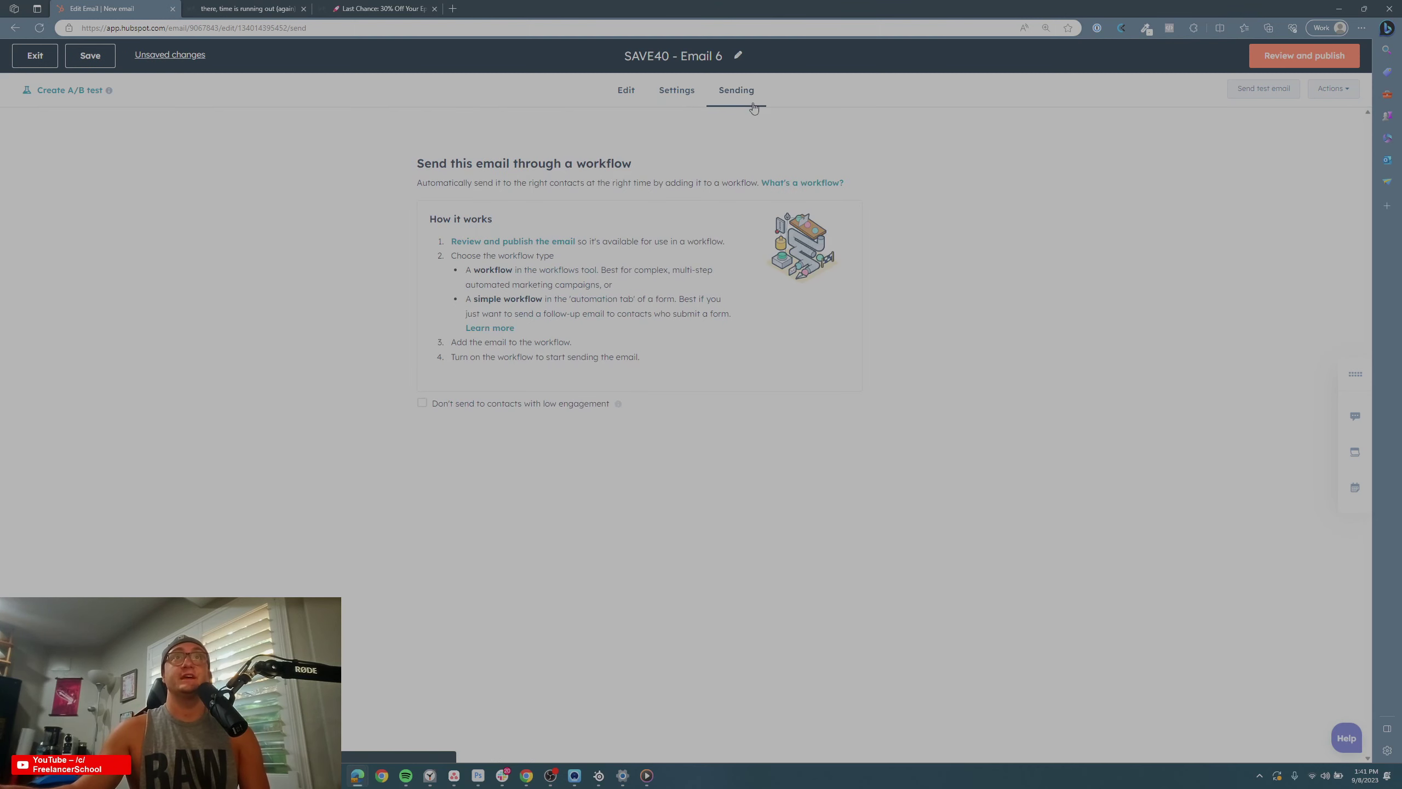
pyautogui.click(463, 413)
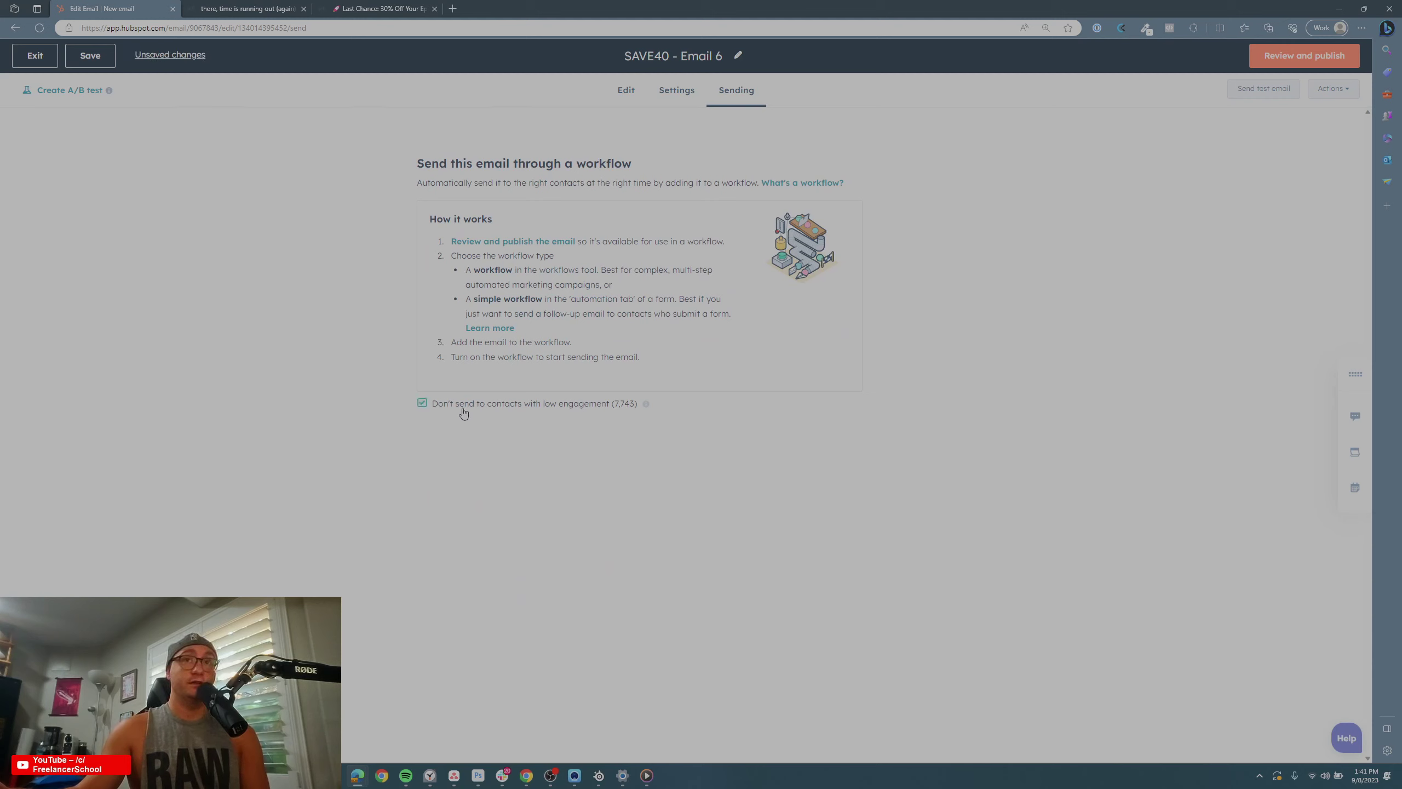
pyautogui.click(1282, 57)
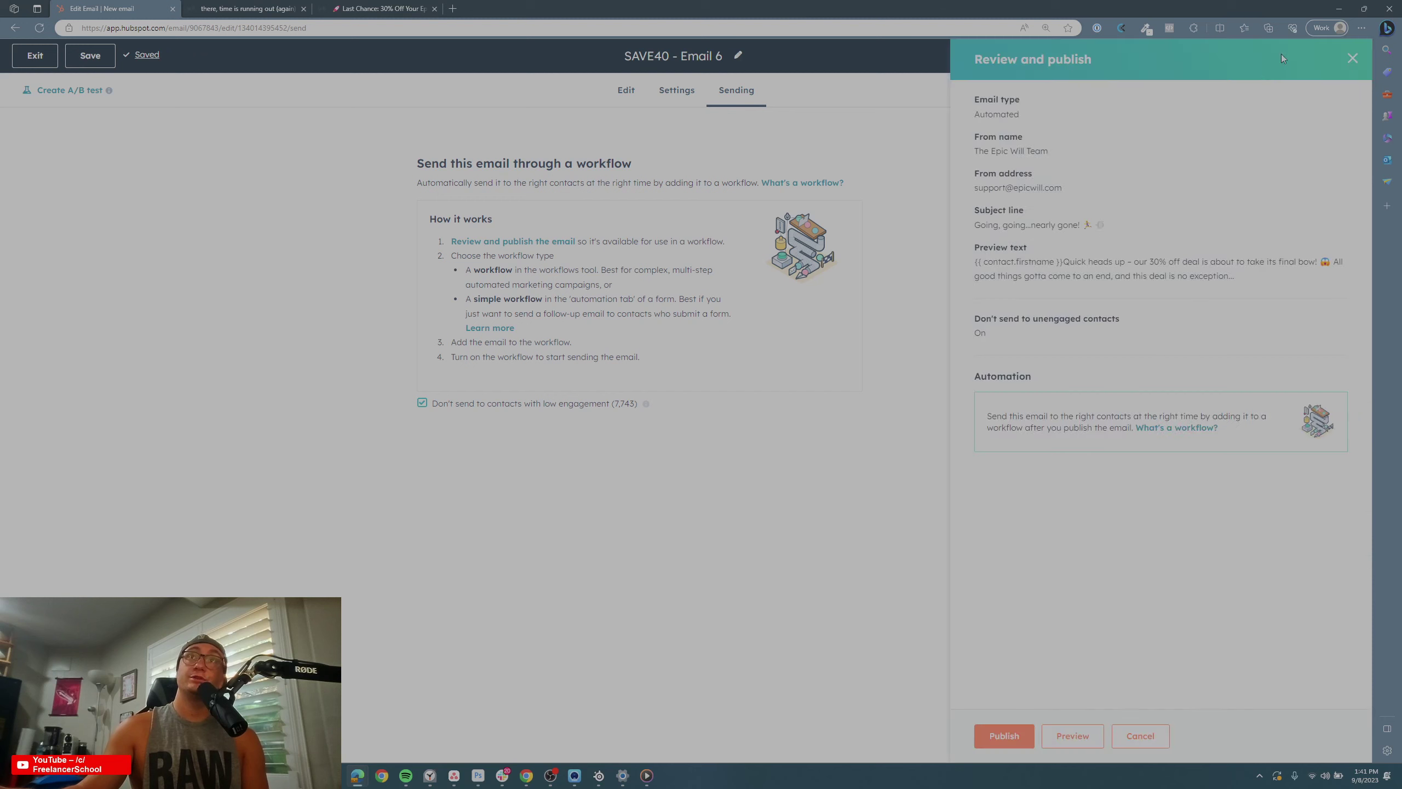
pyautogui.click(1022, 743)
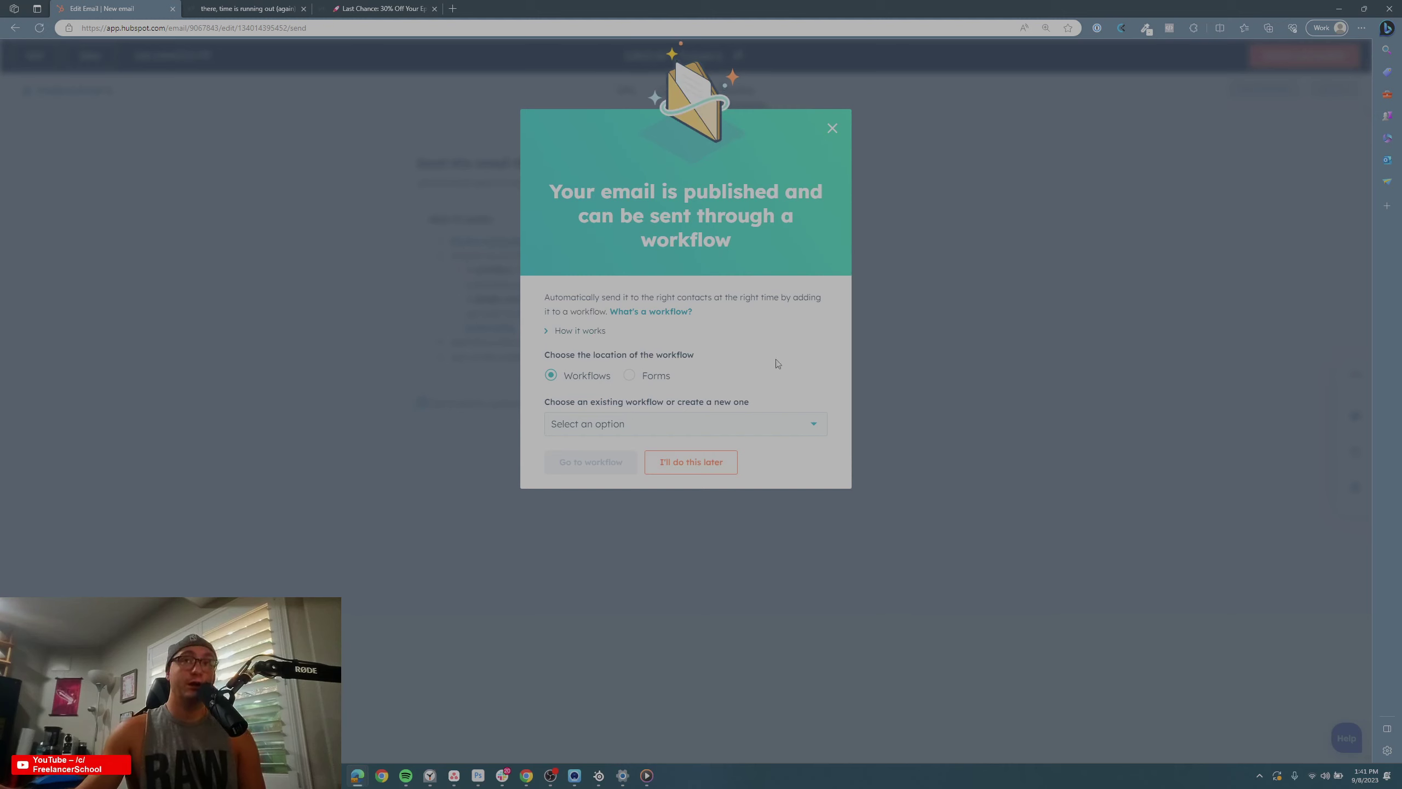
pyautogui.click(603, 429)
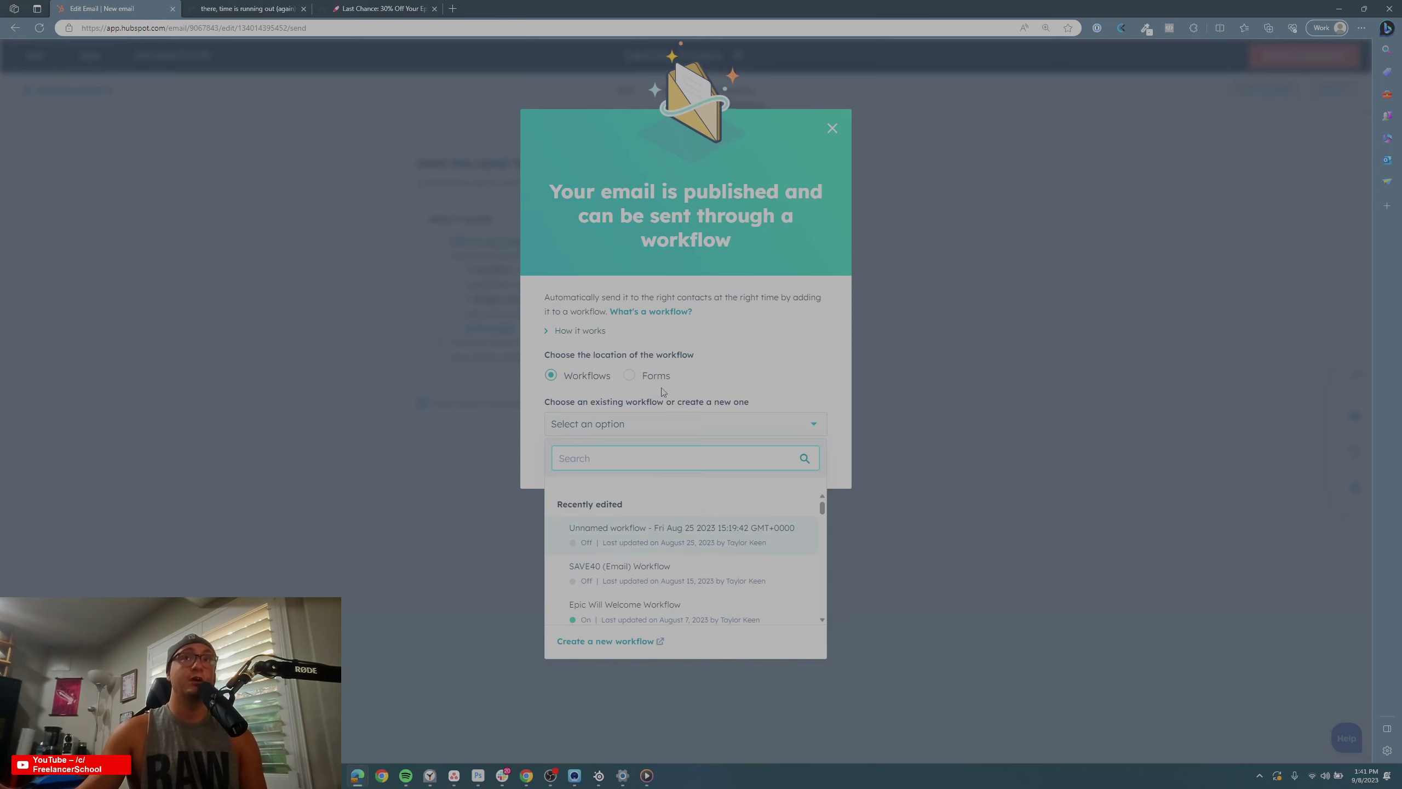
pyautogui.click(679, 416)
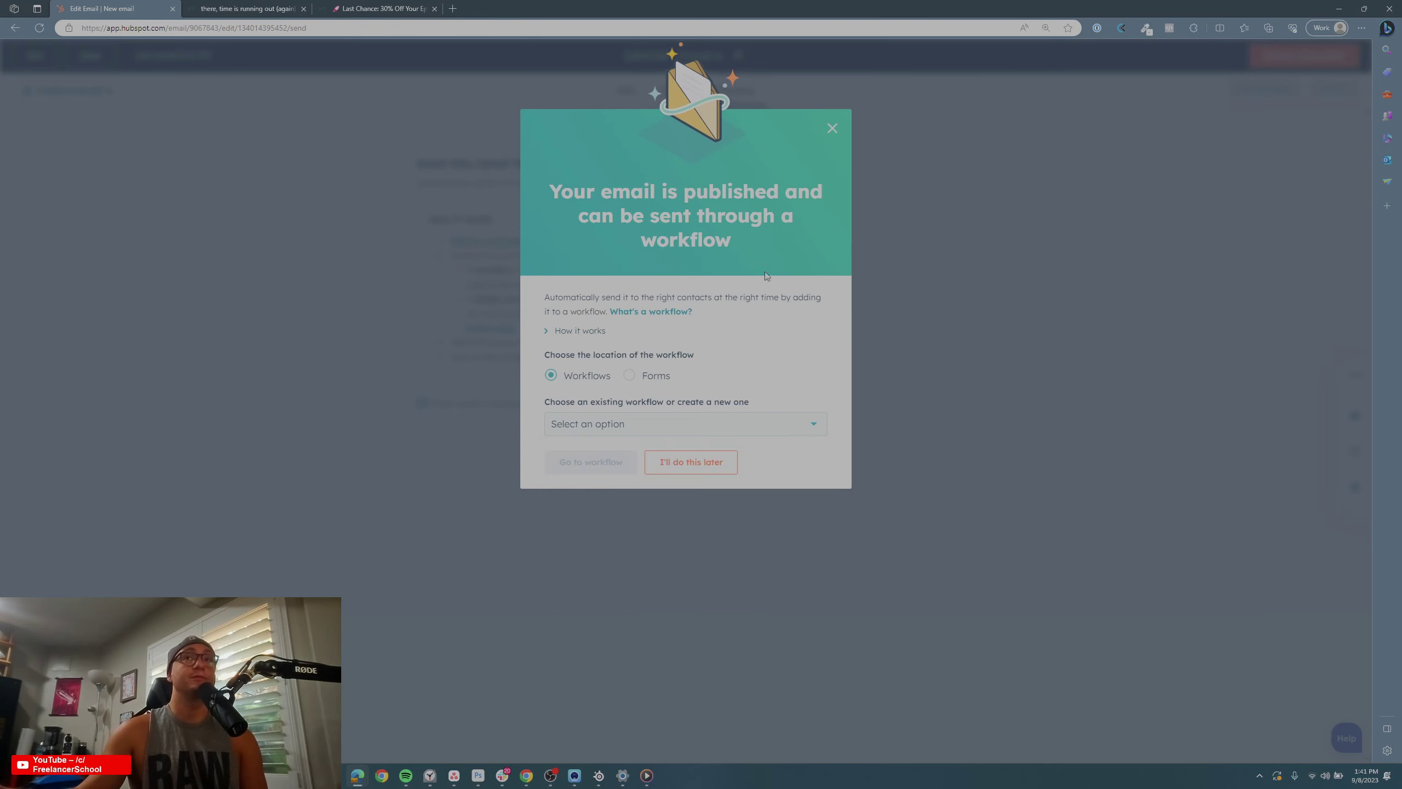
pyautogui.click(663, 470)
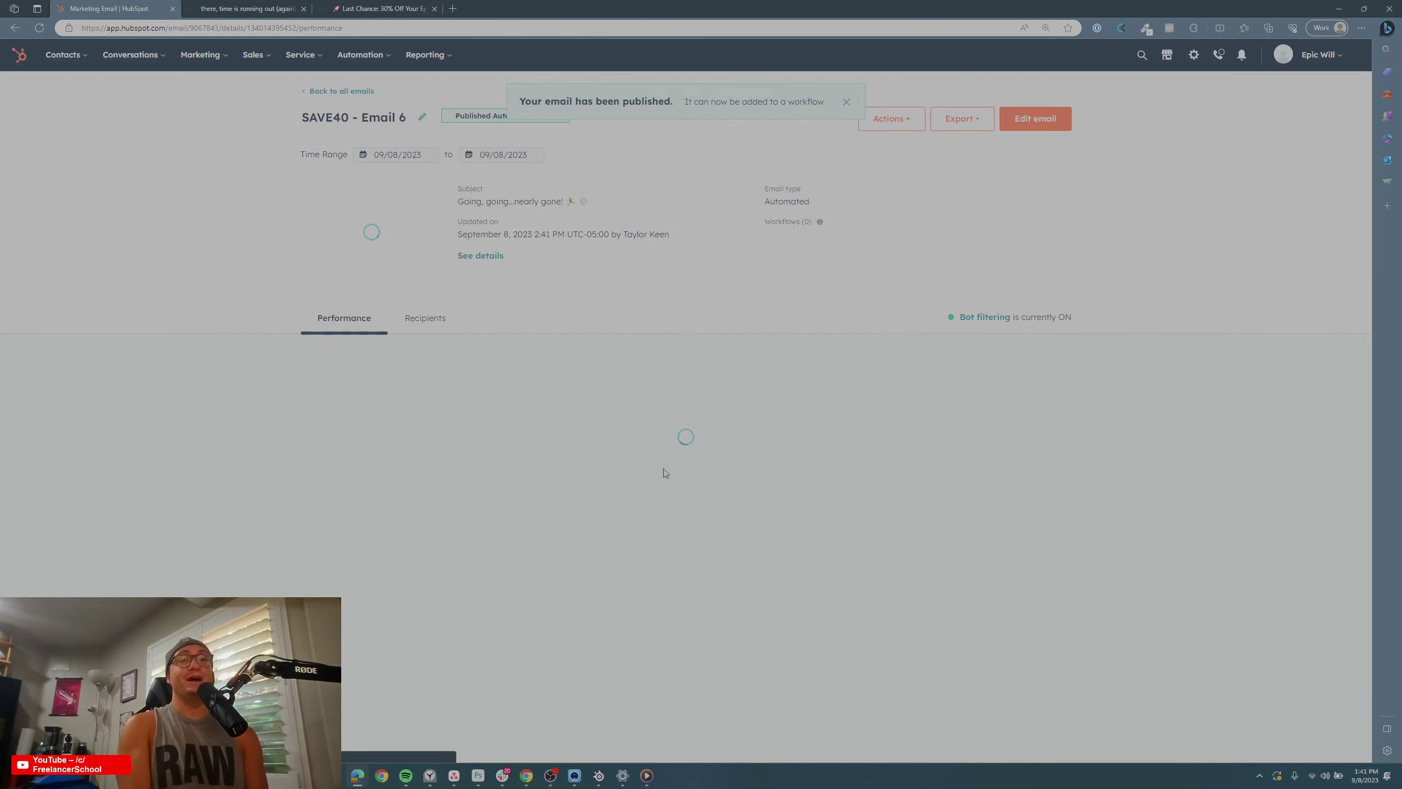